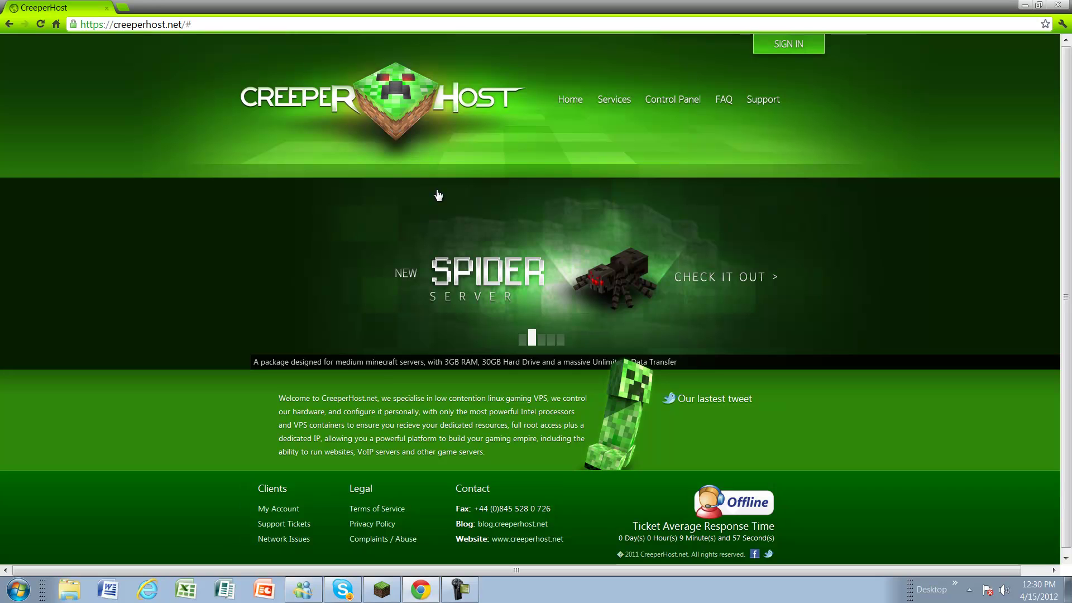
Open the game server VPS packages page and highlight the Mini Slime name and specs
left_click(535, 321)
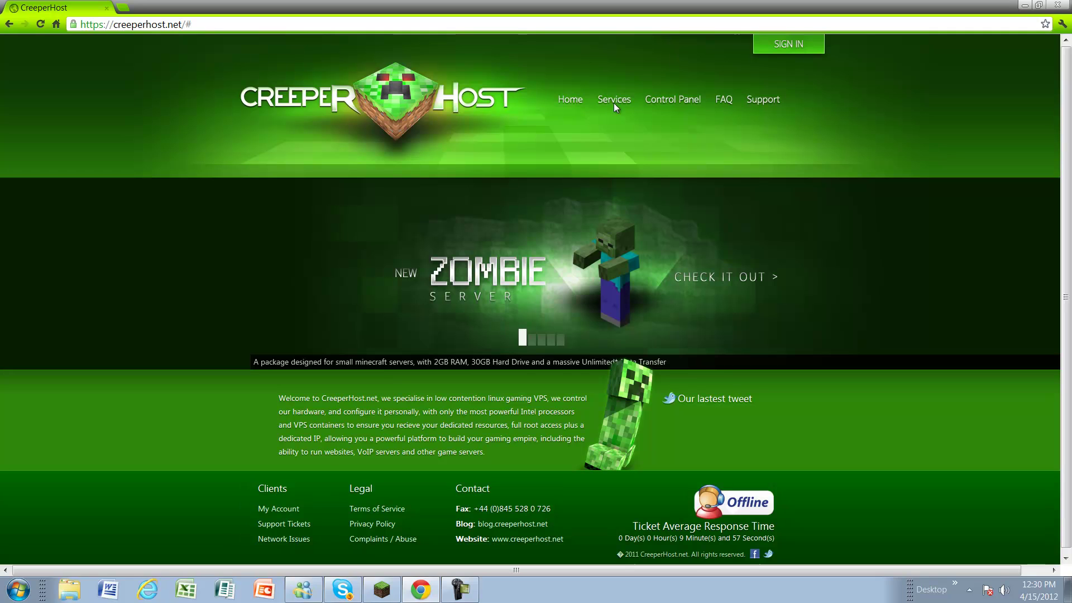
left_click(618, 97)
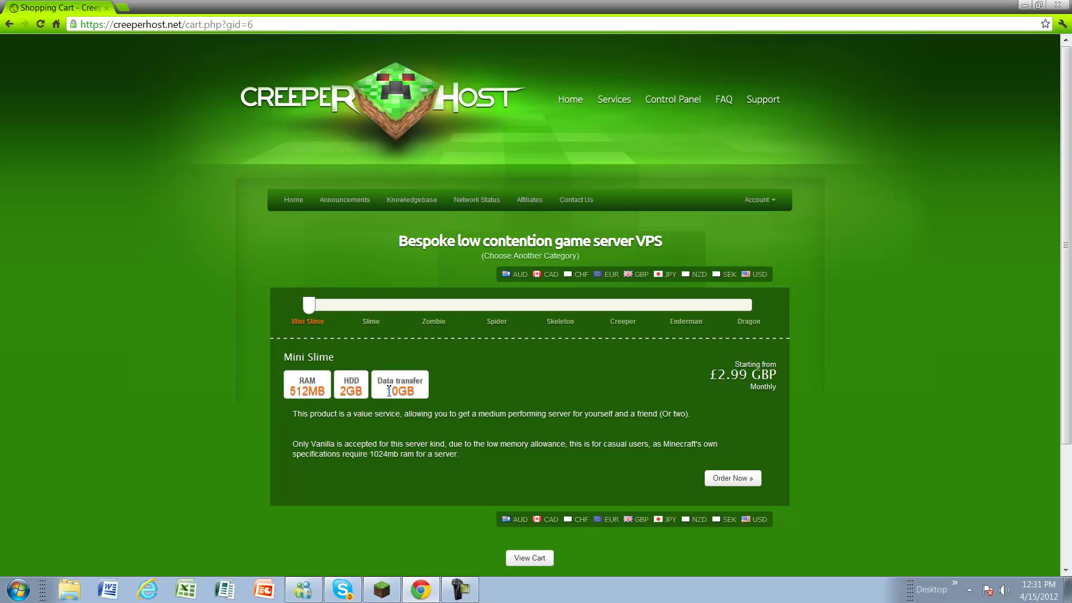
left_click_drag(393, 393, 439, 377)
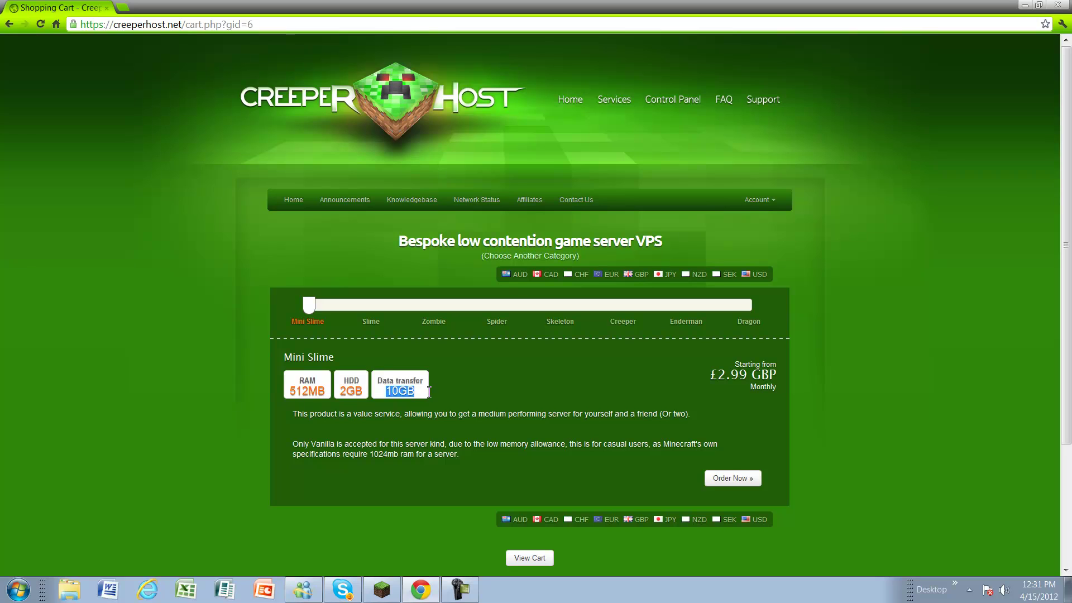
left_click(460, 396)
Highlight the Mini Slime RAM figure and its medium performing server description
left_click_drag(291, 390, 329, 396)
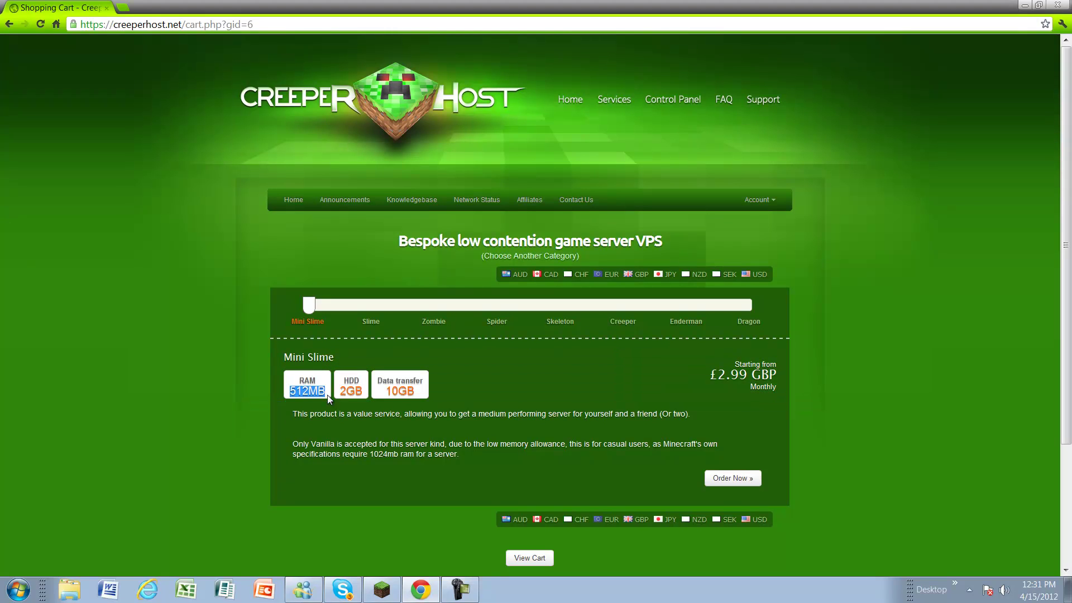
left_click(529, 399)
left_click_drag(479, 413, 707, 419)
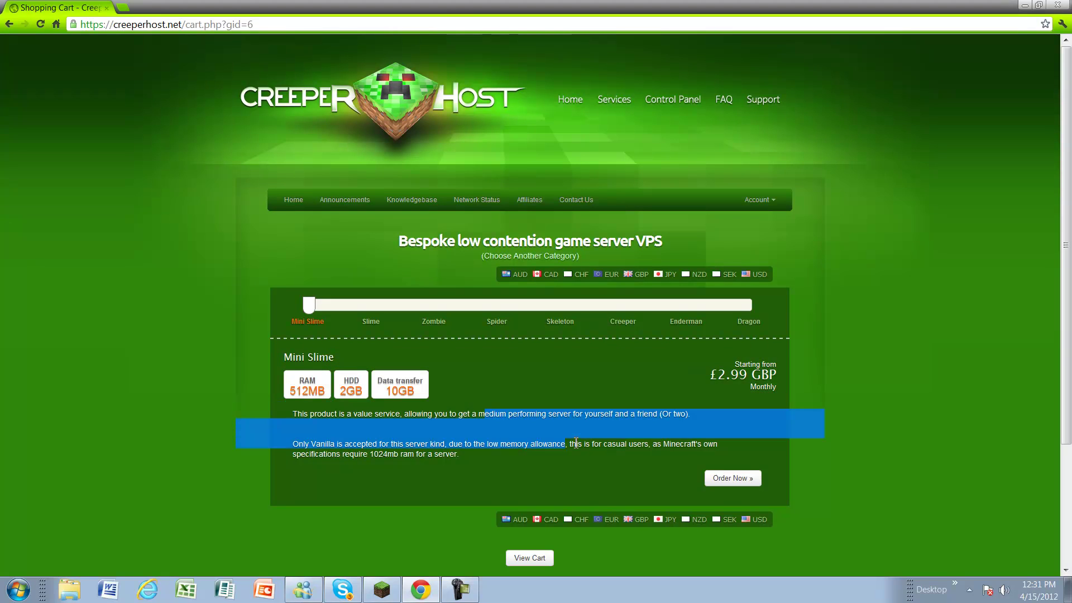
left_click(576, 405)
left_click_drag(326, 391, 291, 397)
left_click(457, 385)
Preview Slime, return to Mini Slime, and switch package prices to US dollars
left_click(349, 320)
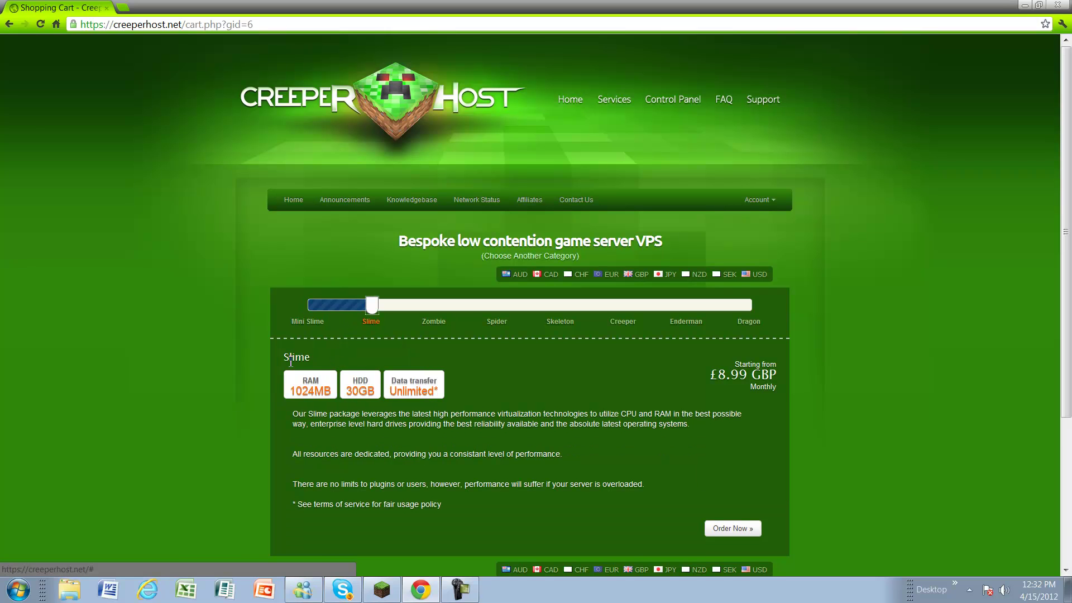
left_click_drag(377, 309, 309, 306)
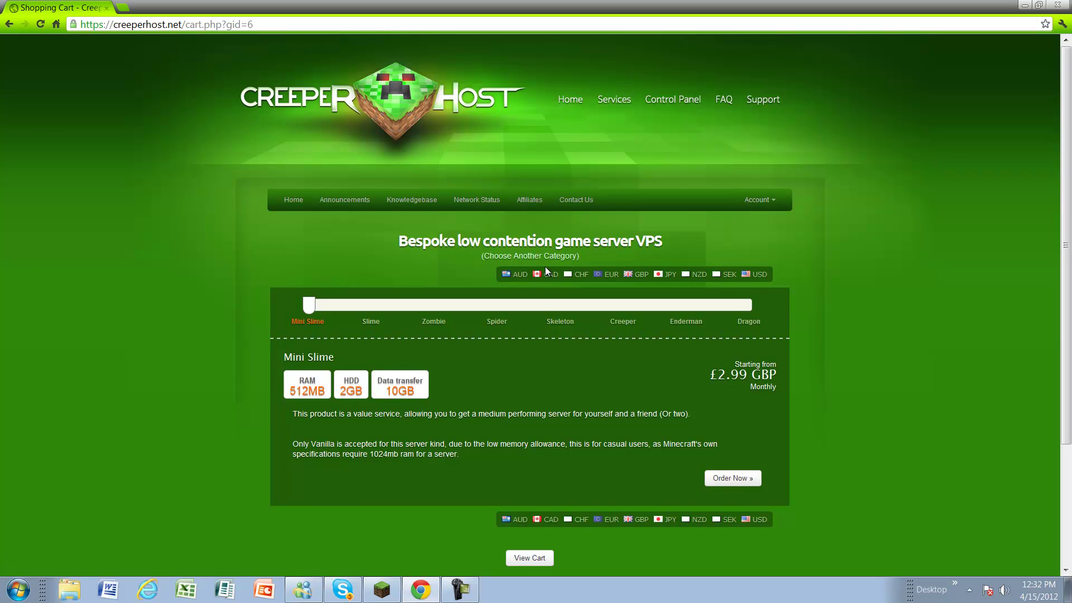
left_click(759, 275)
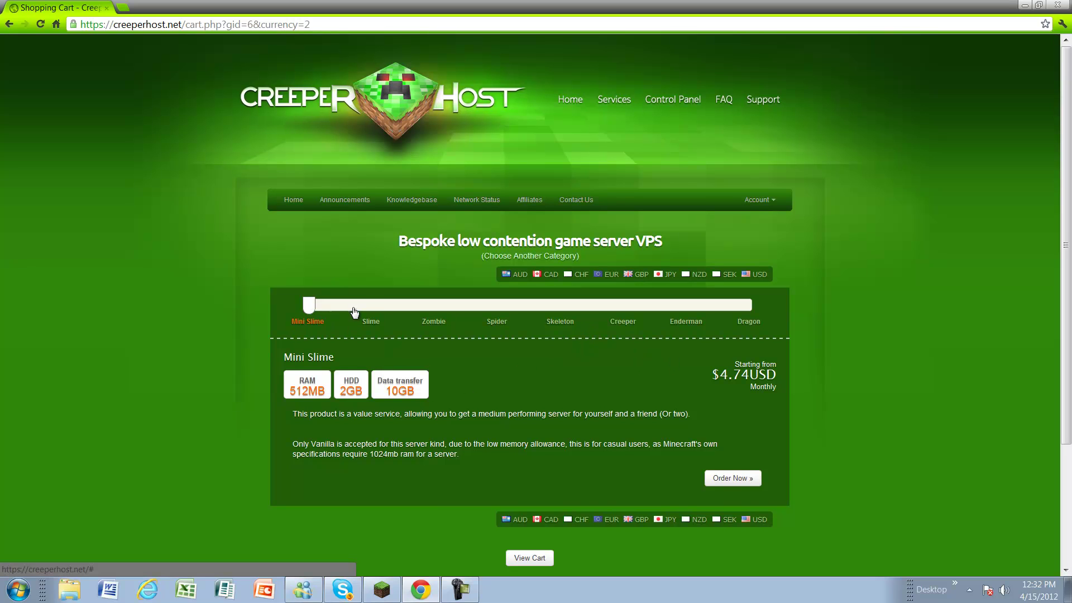
Select Slime on the package slider to show its $14.24 USD monthly details
left_click(360, 311)
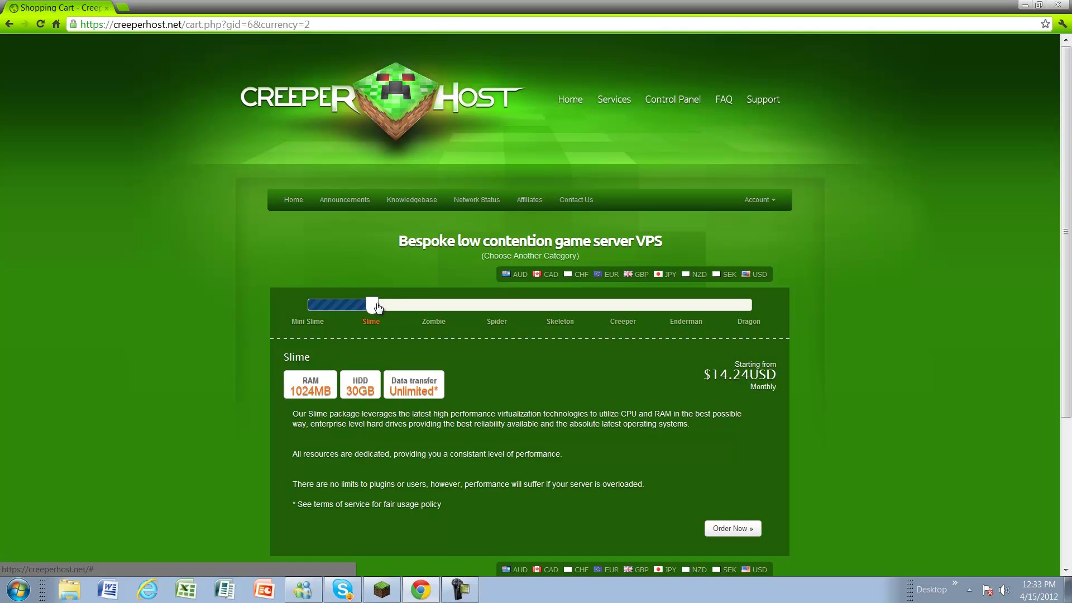
Move the slider between Slime and Zombie, then up to Spider at $28.49 USD
left_click(409, 299)
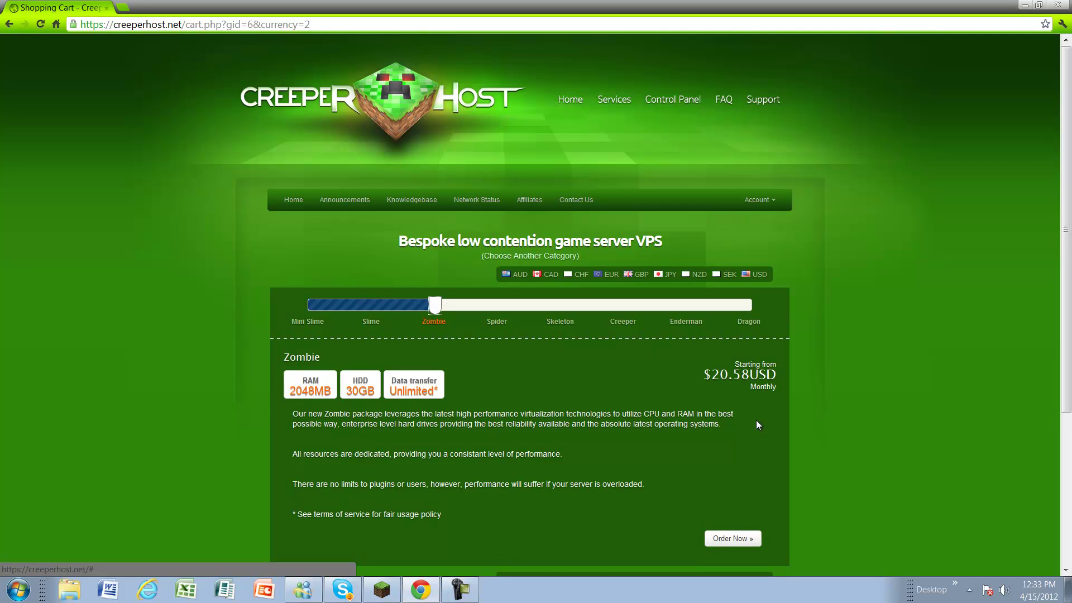
left_click_drag(435, 307, 386, 317)
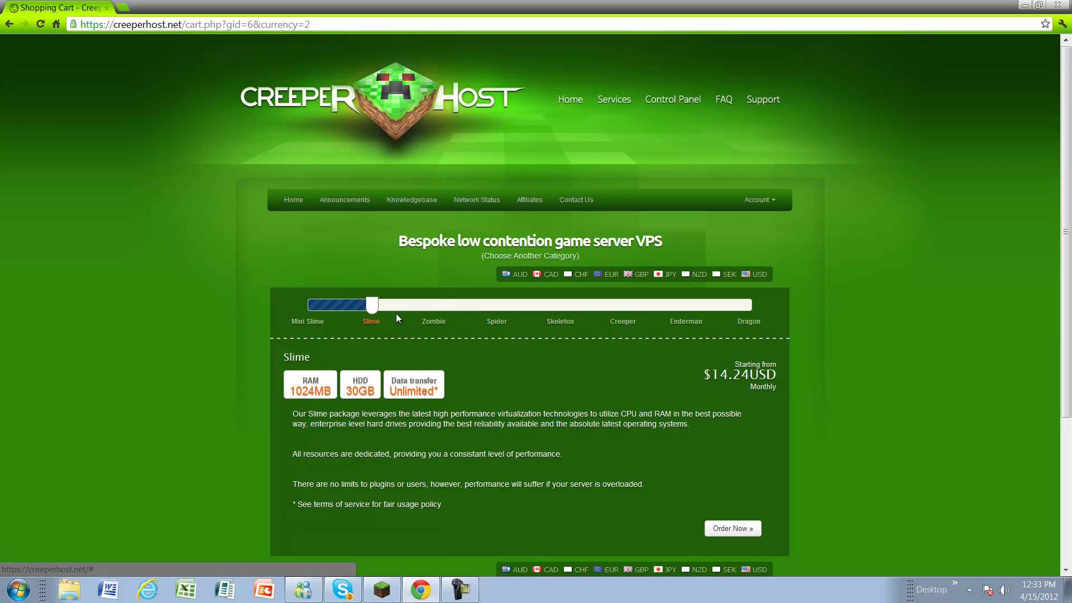
left_click(414, 308)
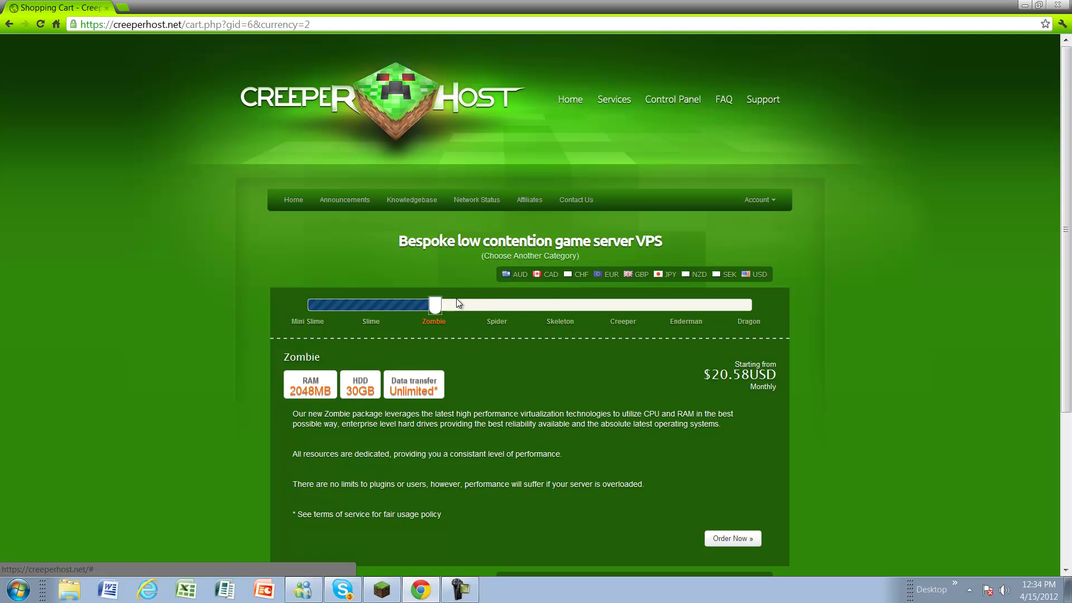
mouse_move(434, 307)
left_mouse_down()
mouse_move(706, 307)
mouse_move(806, 291)
mouse_move(508, 297)
left_mouse_up()
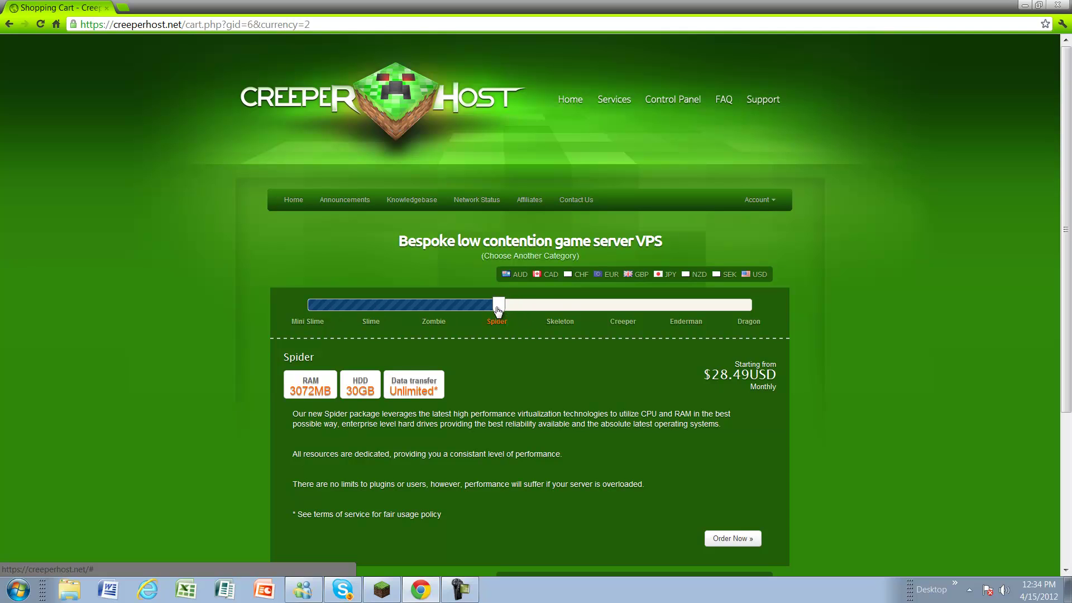
Step through Skeleton, Creeper and Enderman to the custom Dragon plan from $9.94 USD
left_click(552, 306)
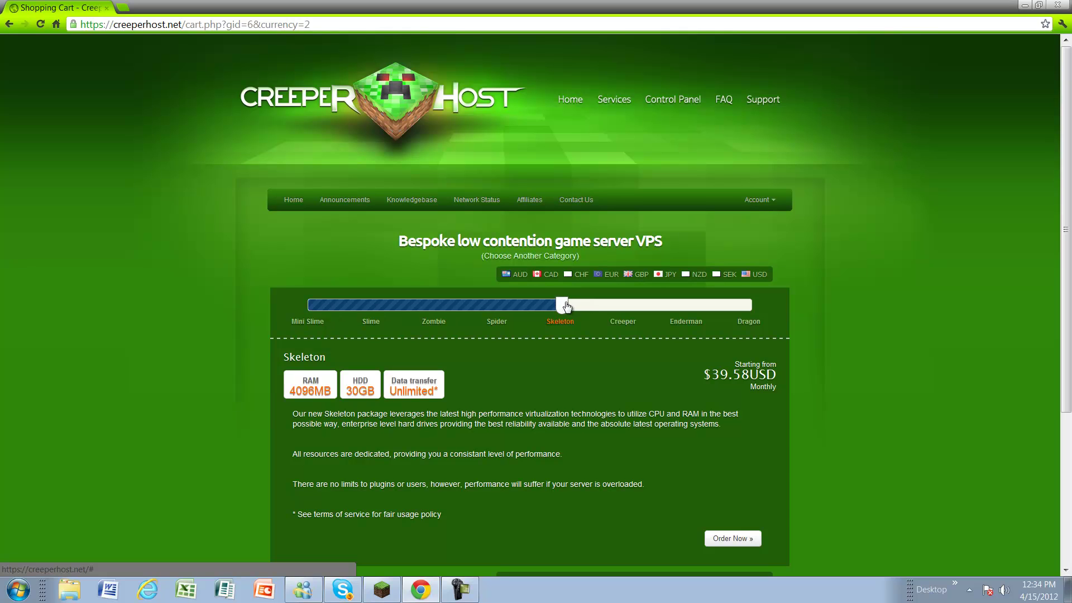
left_click(608, 310)
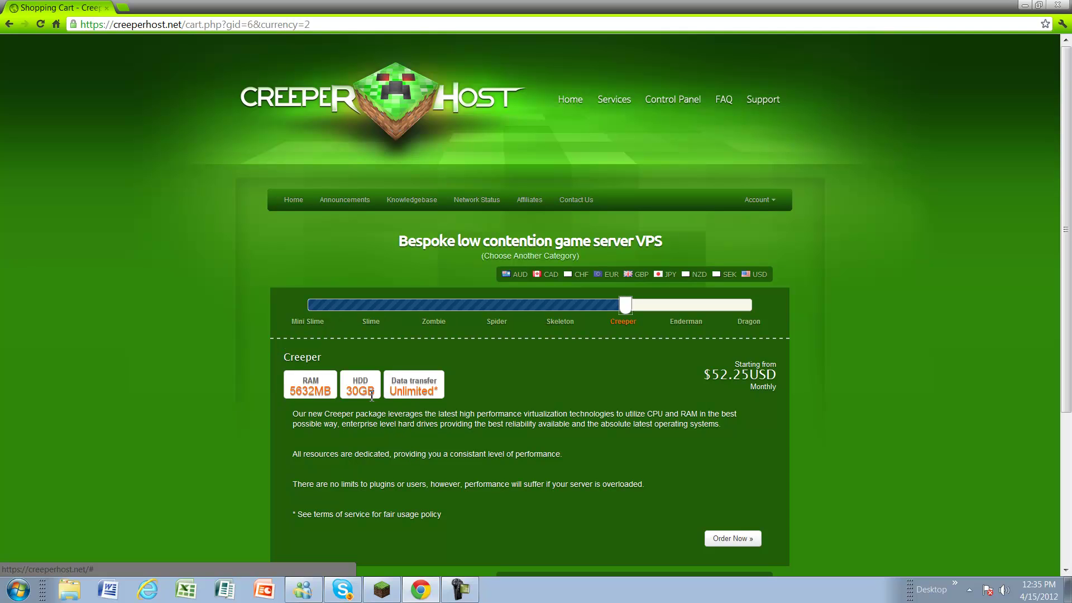
left_click(658, 312)
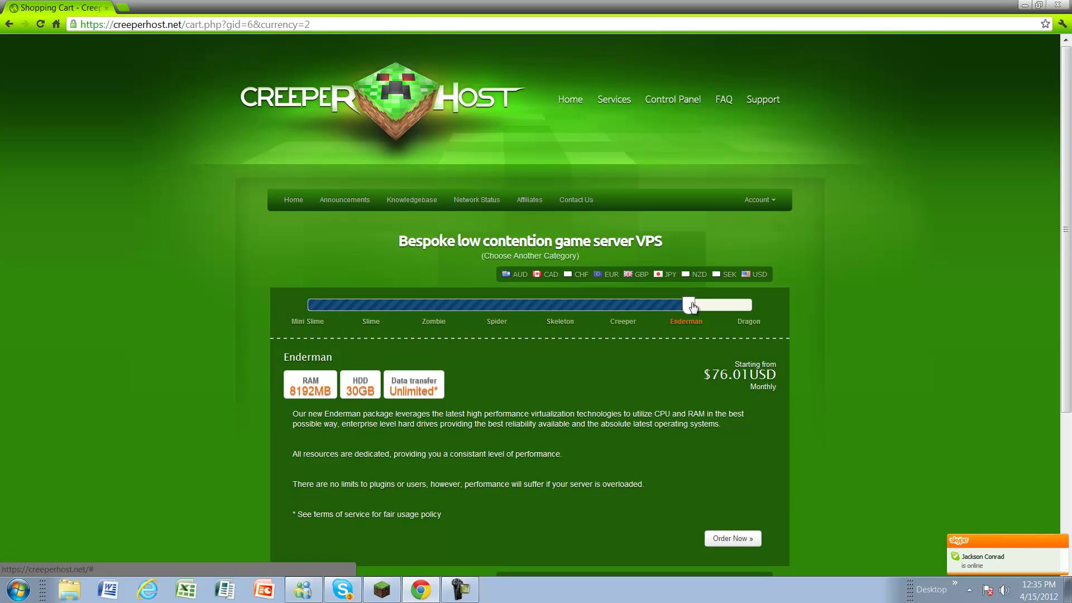
left_click_drag(692, 310, 757, 307)
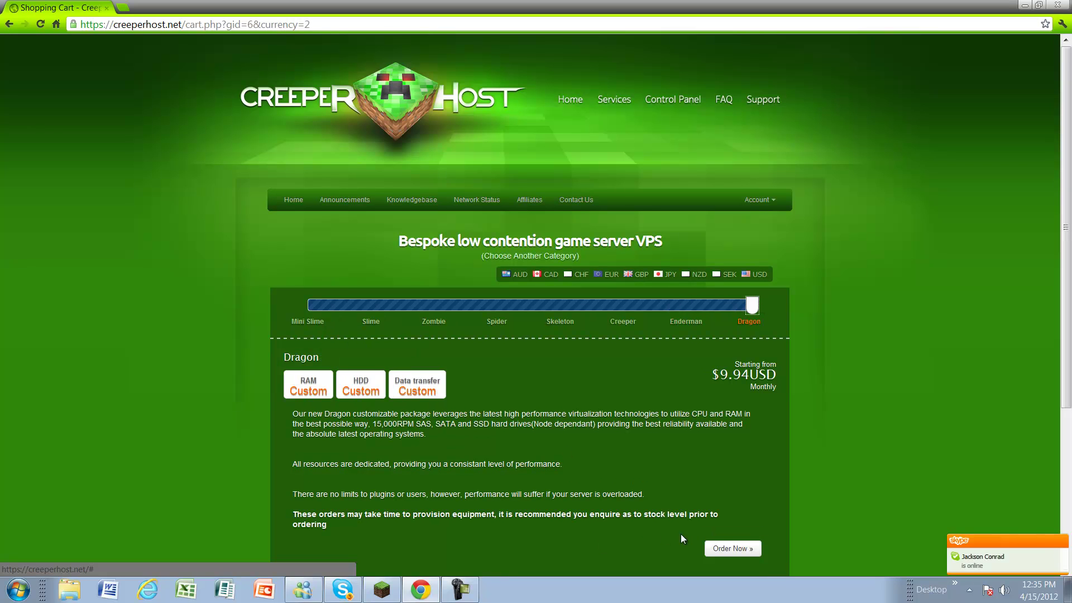
Order the Dragon package and check the RAM choices on its Configure page
left_click(748, 555)
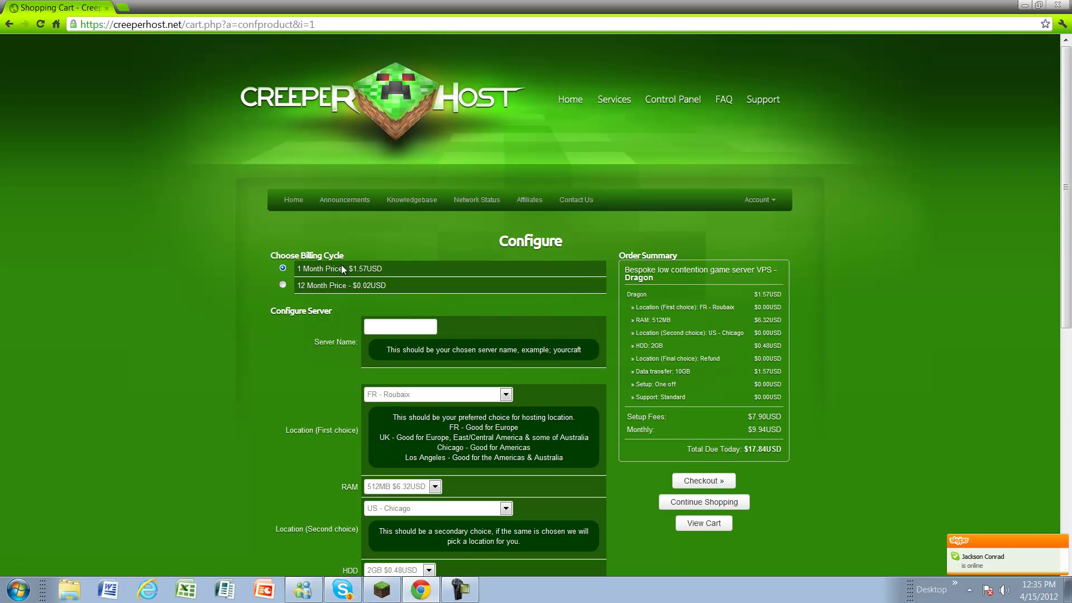
scroll(588, 260, "down", 1)
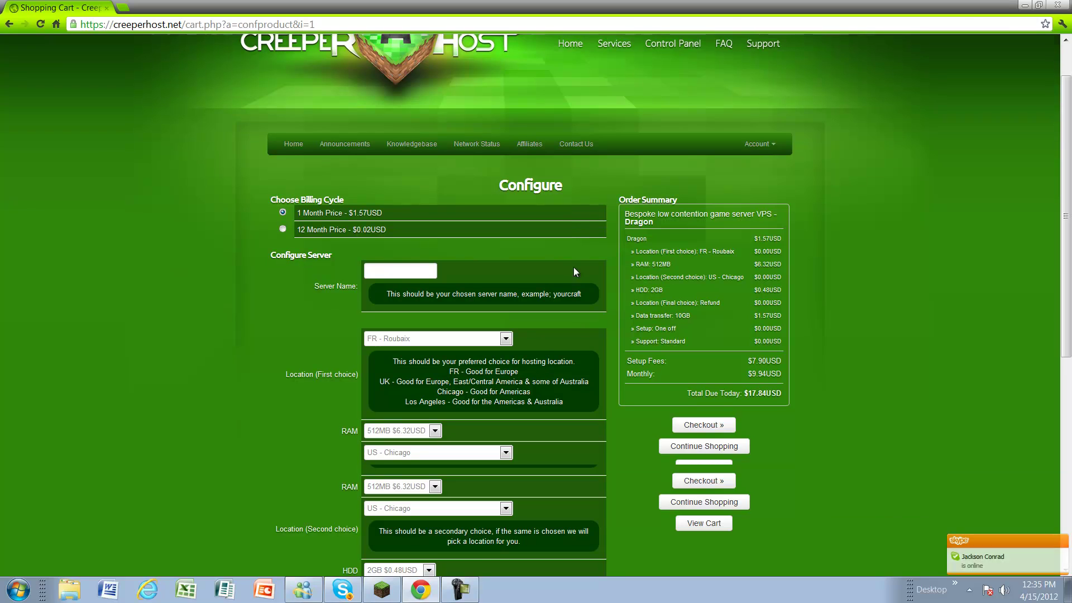
left_click(387, 429)
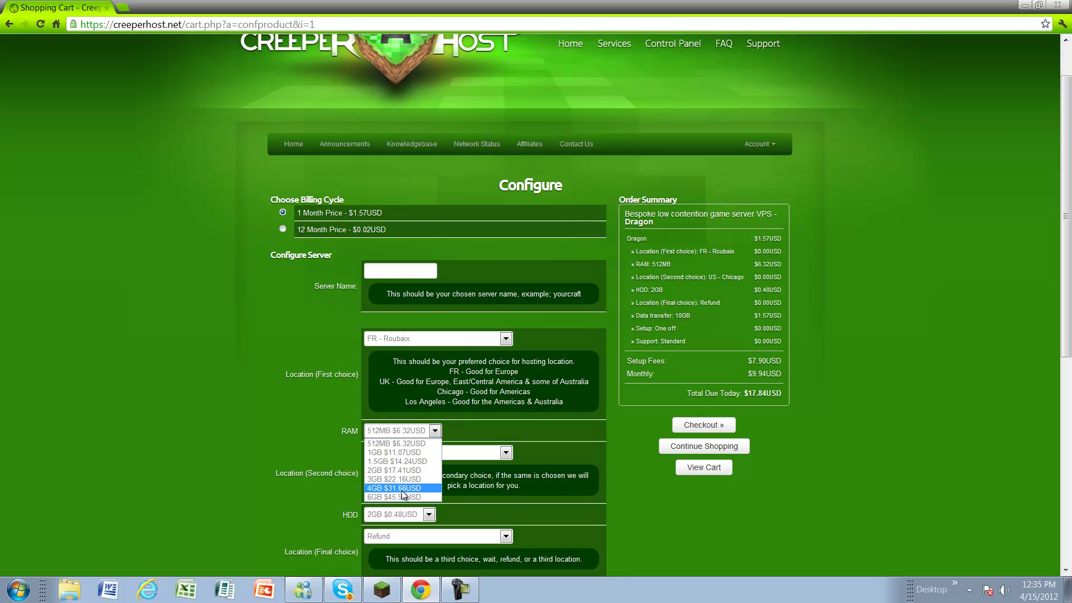
left_click(337, 462)
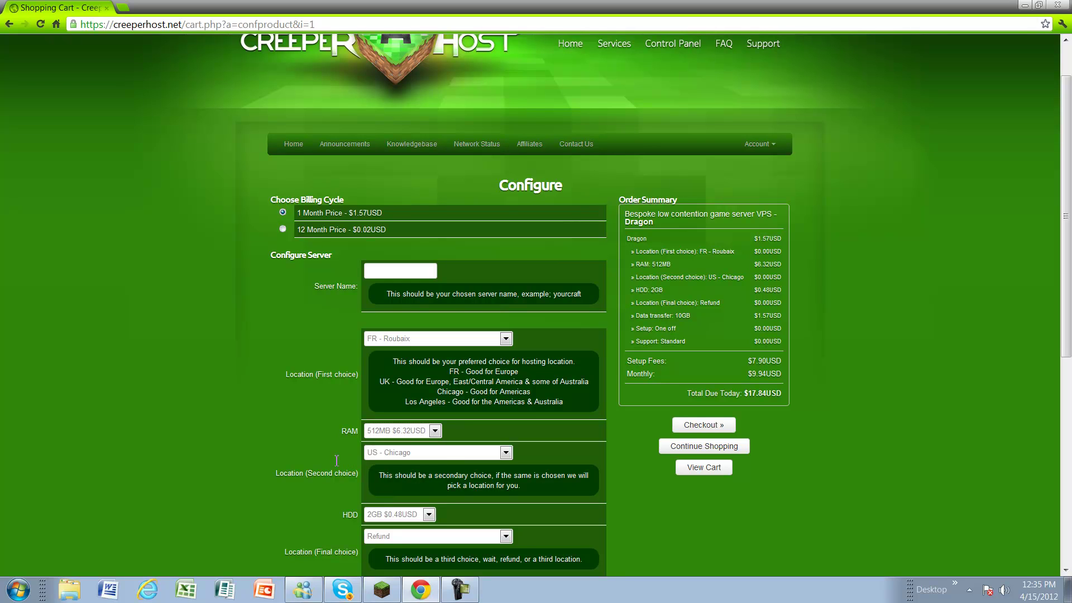
left_click(423, 452)
Enter a server name and set the first location choice to US - Chicago
left_click(380, 273)
type("JMDamon5")
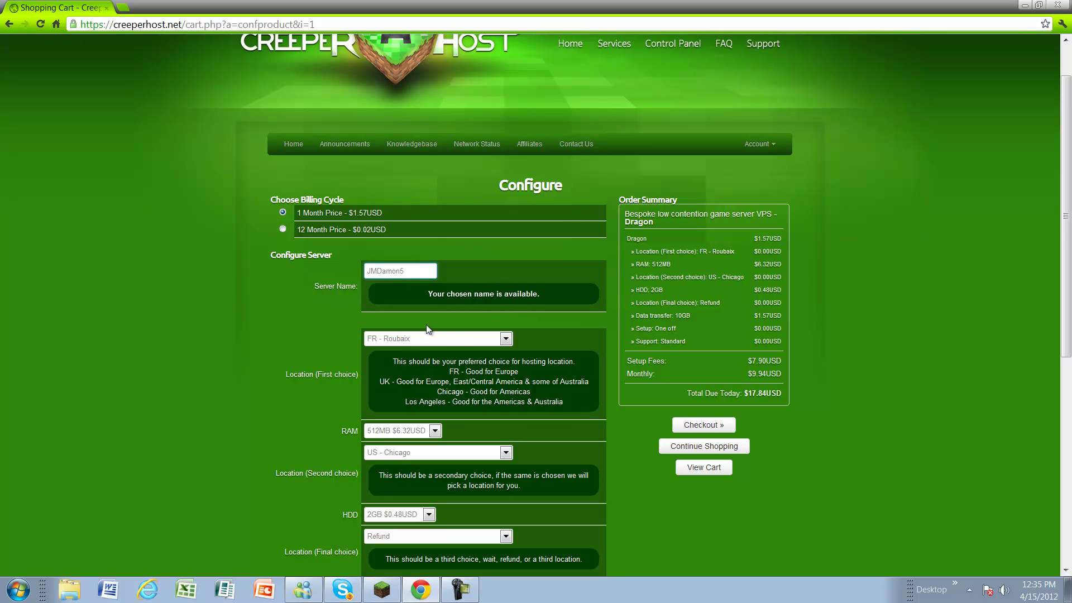
left_click(438, 340)
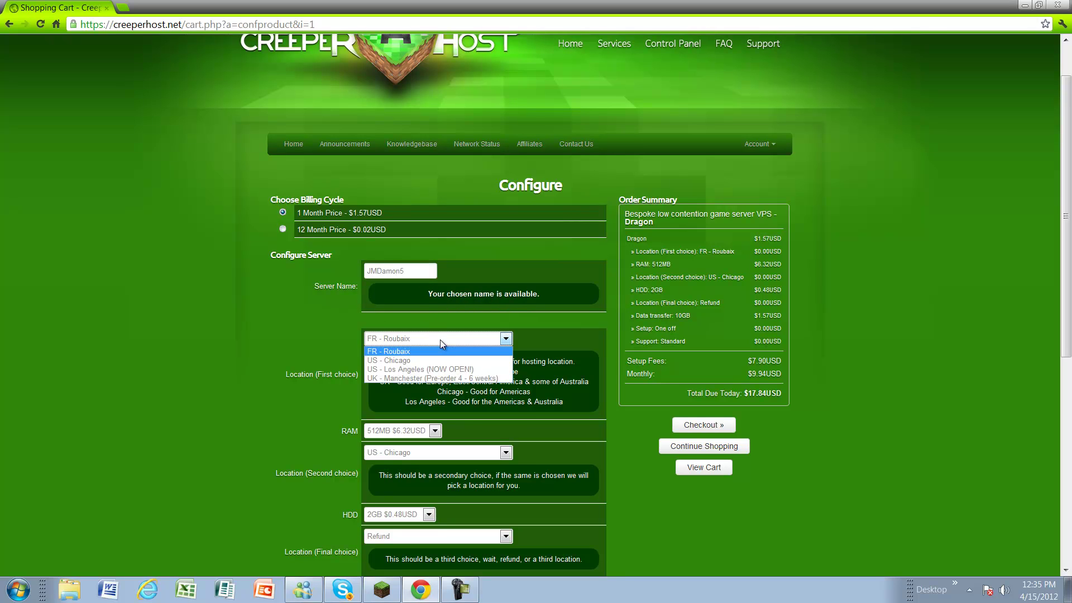
left_click(438, 340)
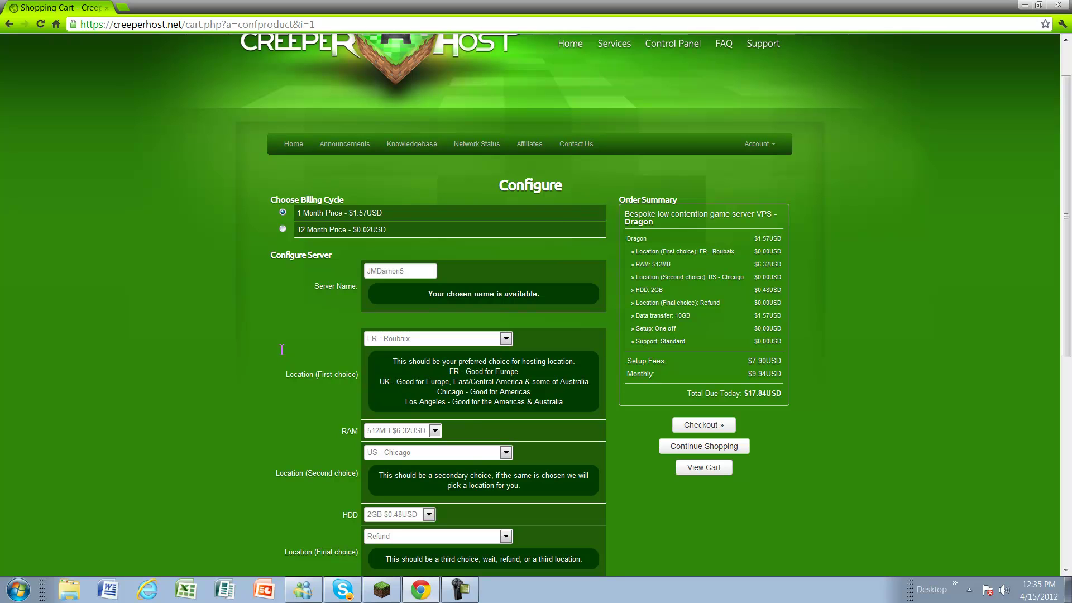
left_click(401, 340)
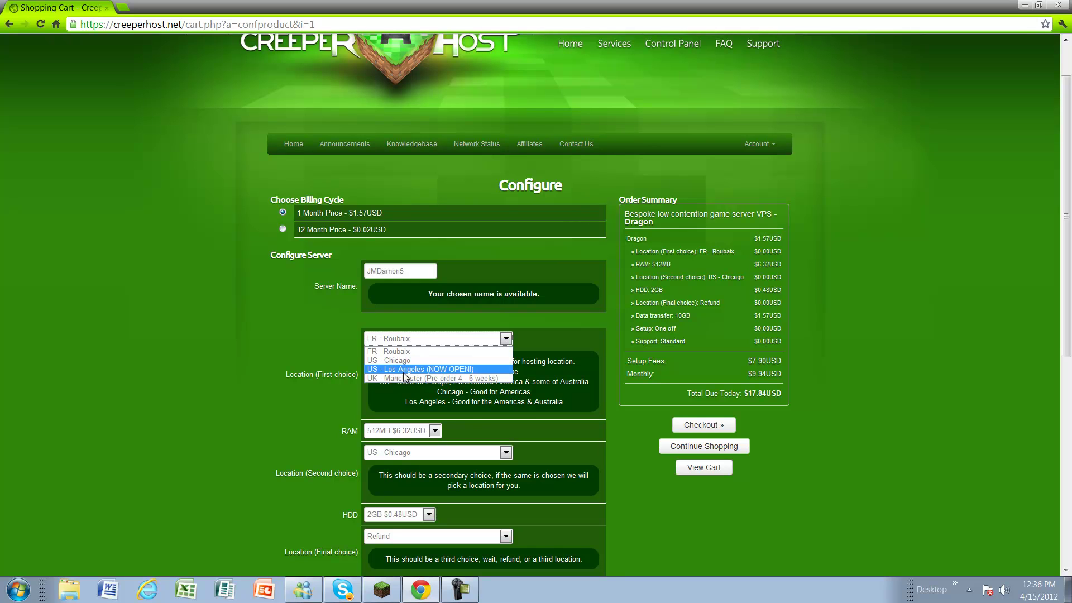
left_click(406, 360)
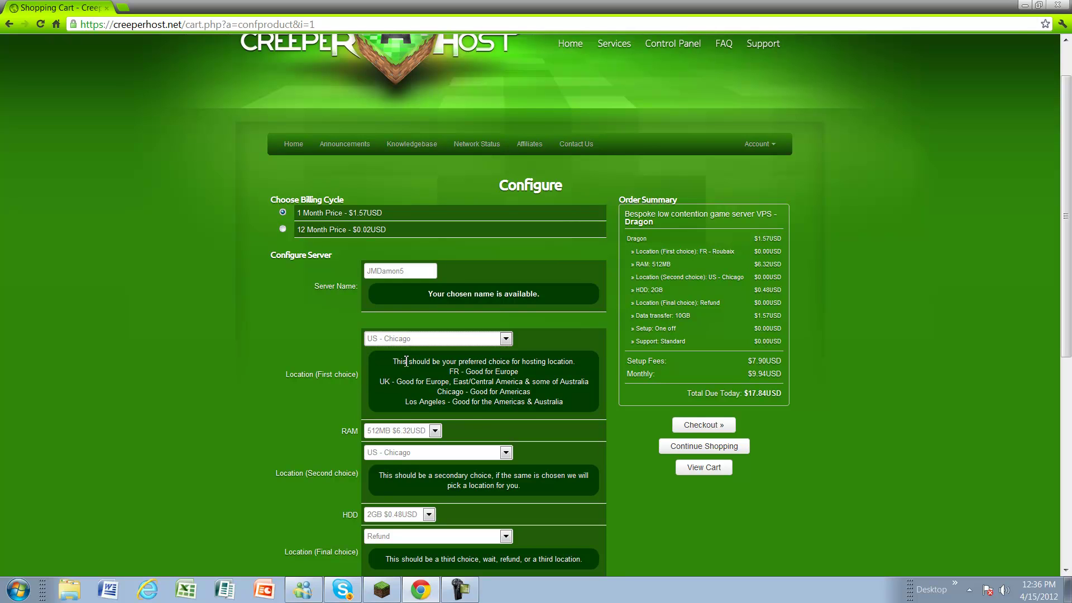
Choose 2GB RAM, Los Angeles second location, 15GB disk and Chicago final location
left_click(375, 433)
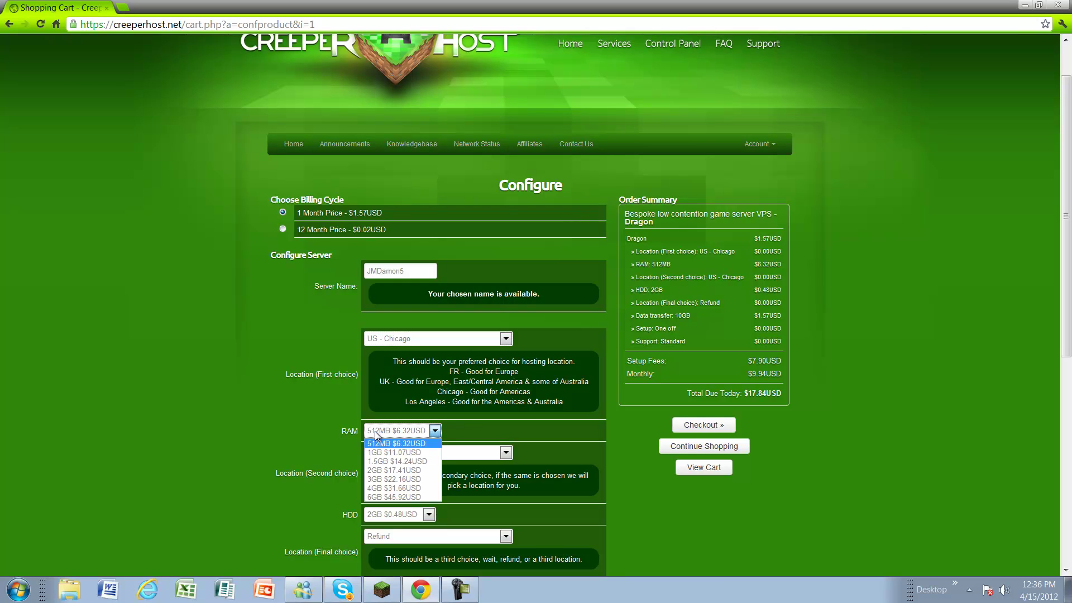
left_click(401, 470)
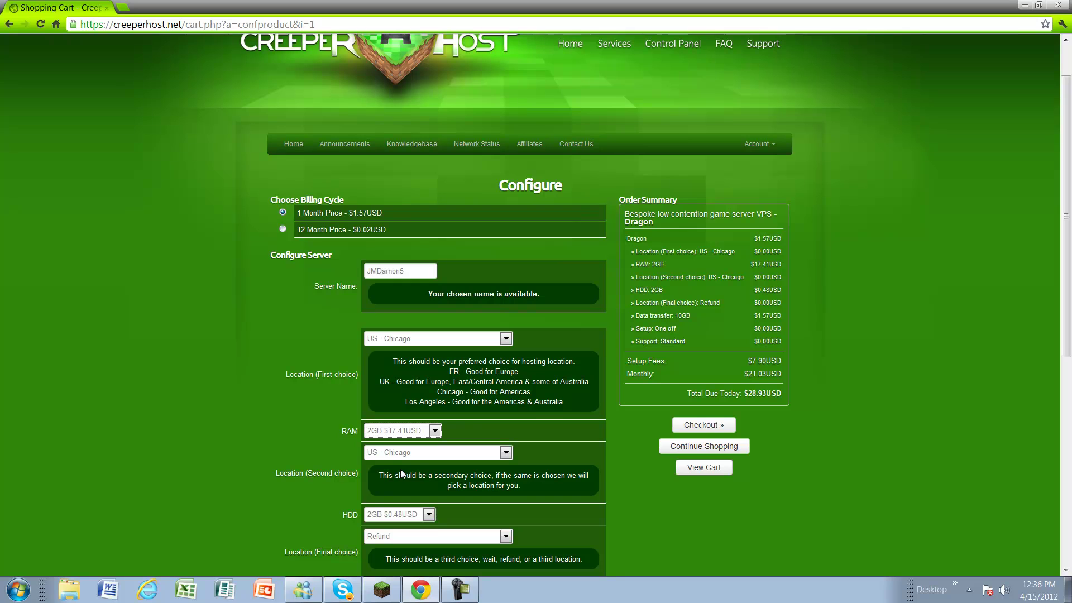
left_click(402, 458)
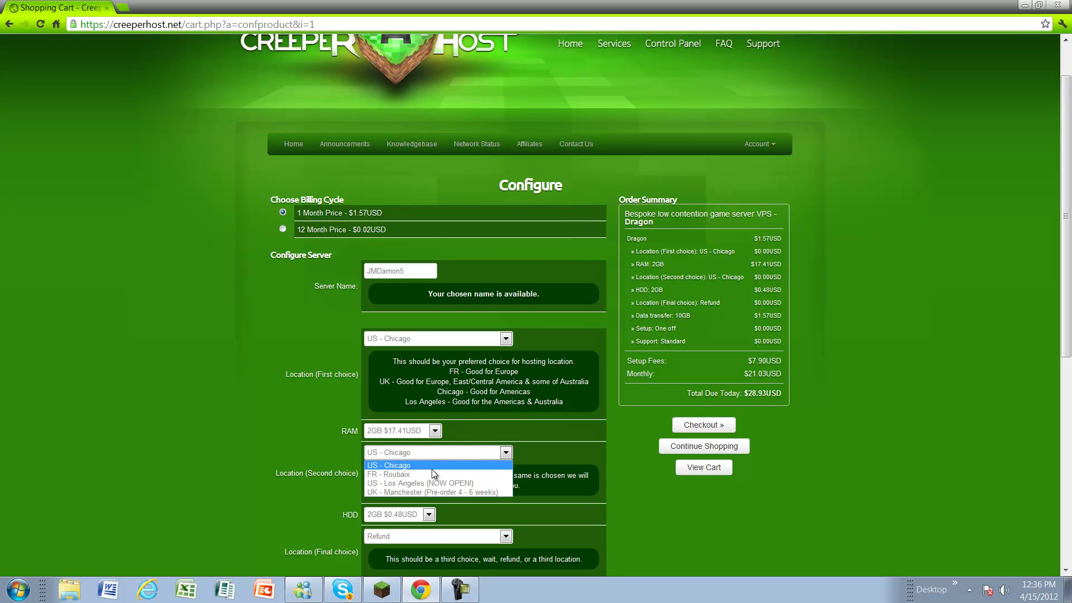
left_click(408, 486)
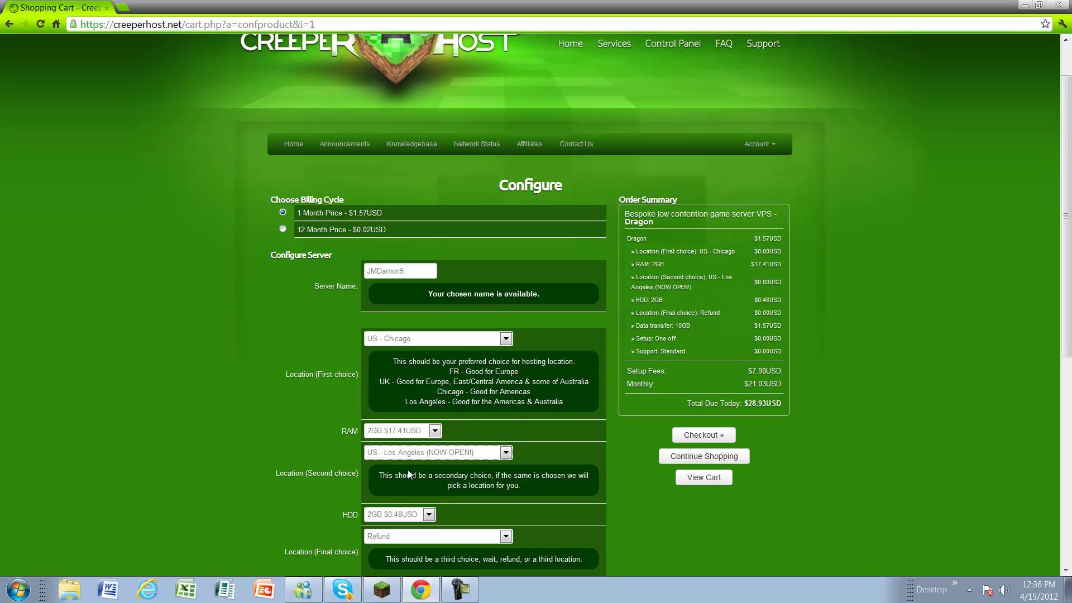
left_click(405, 517)
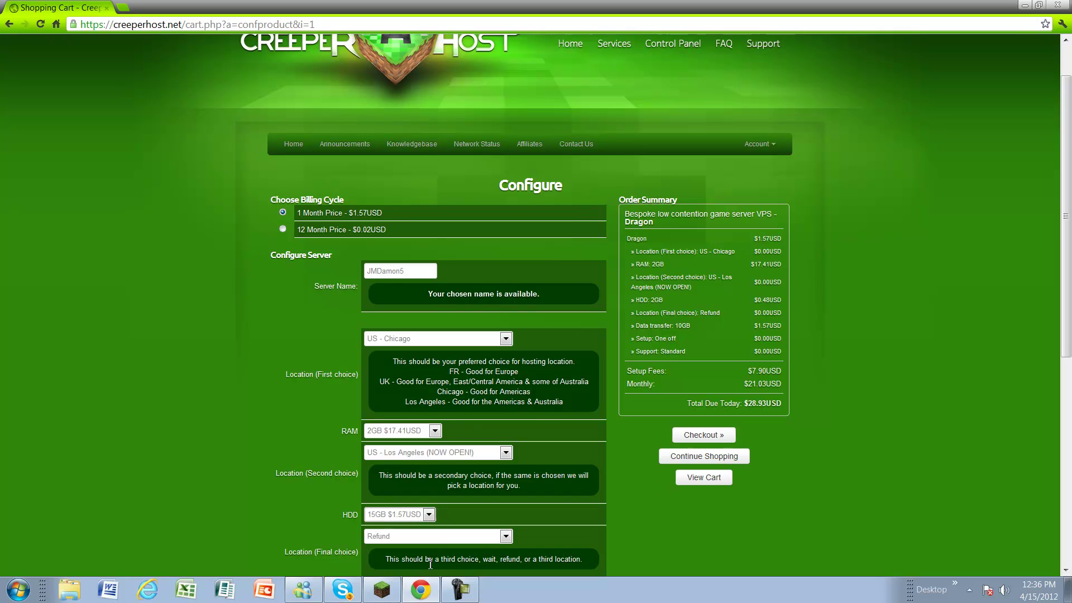
left_click(428, 562)
left_click(430, 541)
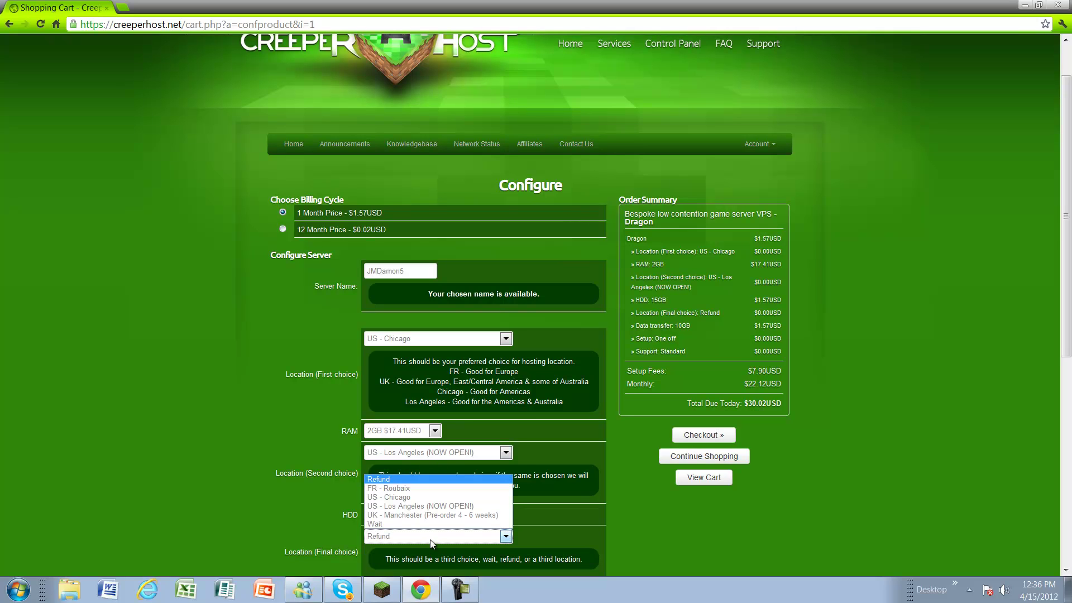
left_click(430, 497)
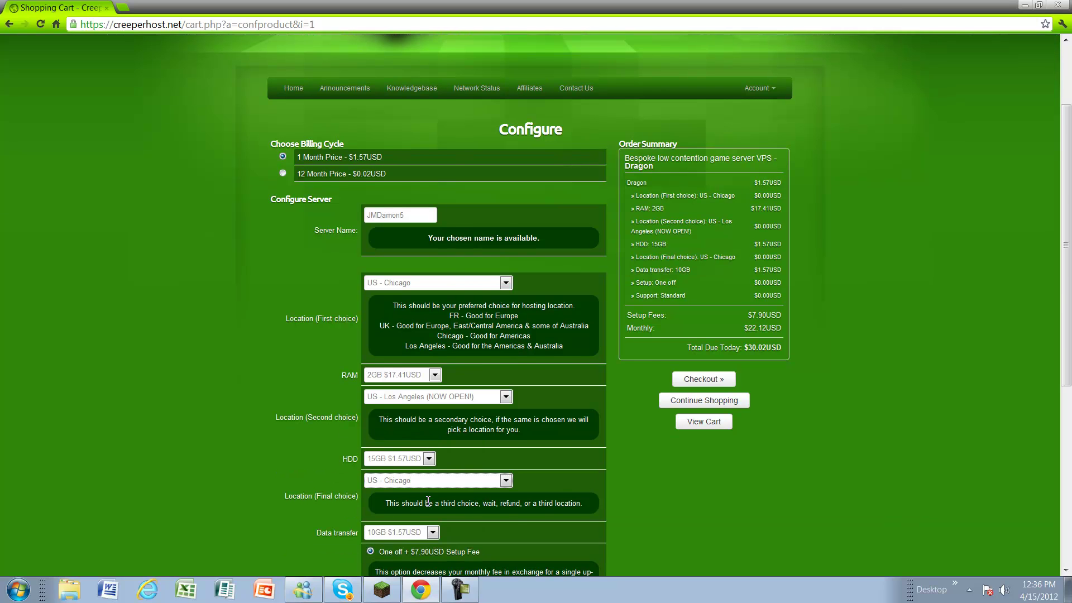
scroll(424, 497, "down", 1)
scroll(414, 486, "down", 1)
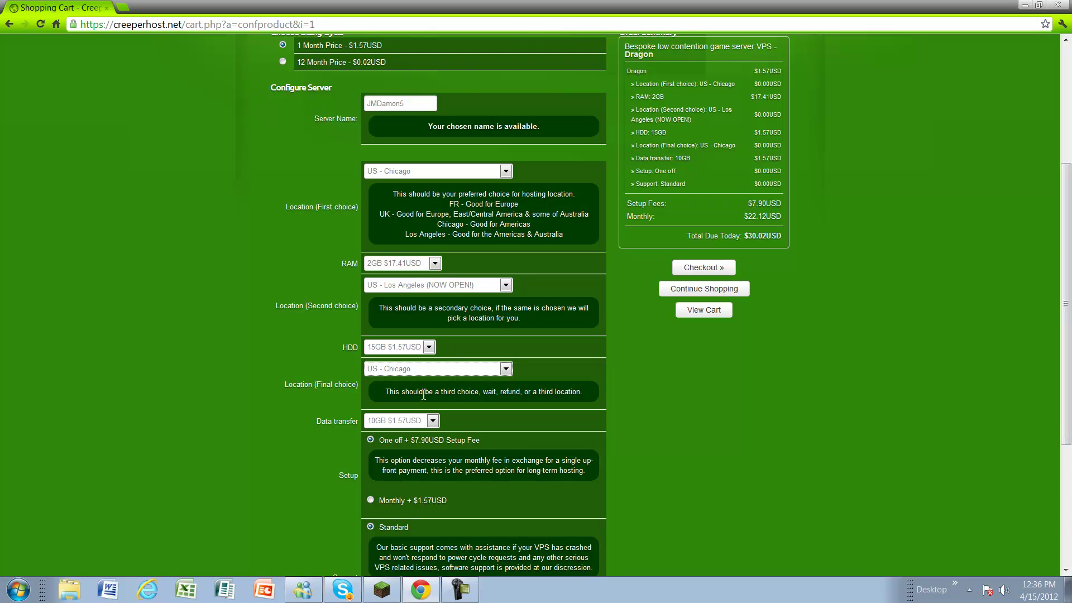
Set Location (Final choice) to Wait, keeping the total at $30.02 USD
mouse_move(400, 391)
left_mouse_down()
mouse_move(420, 380)
mouse_move(496, 394)
mouse_move(493, 384)
left_mouse_up()
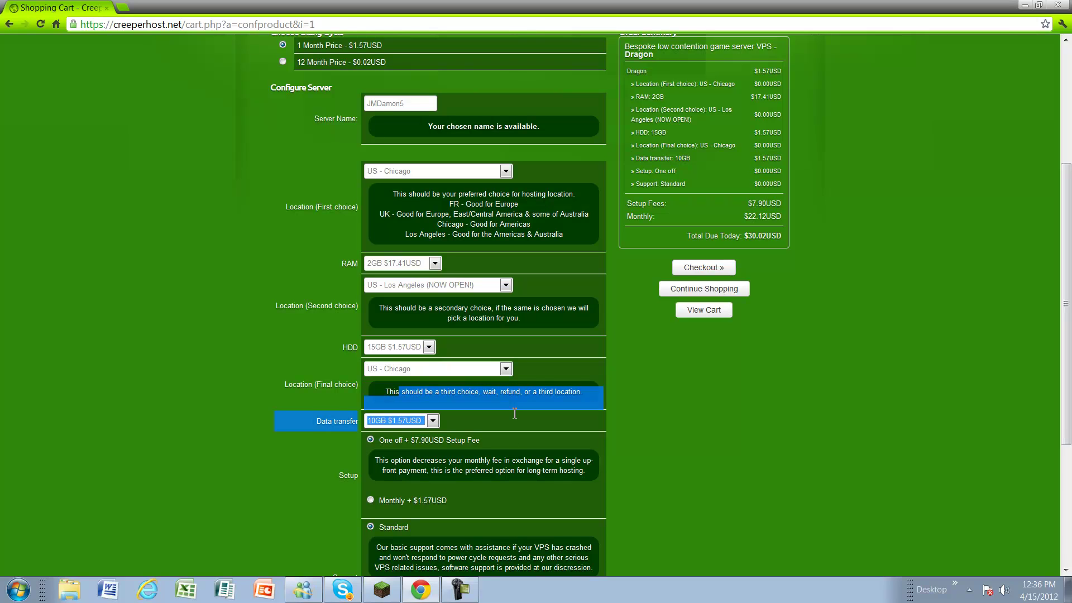
left_click(484, 369)
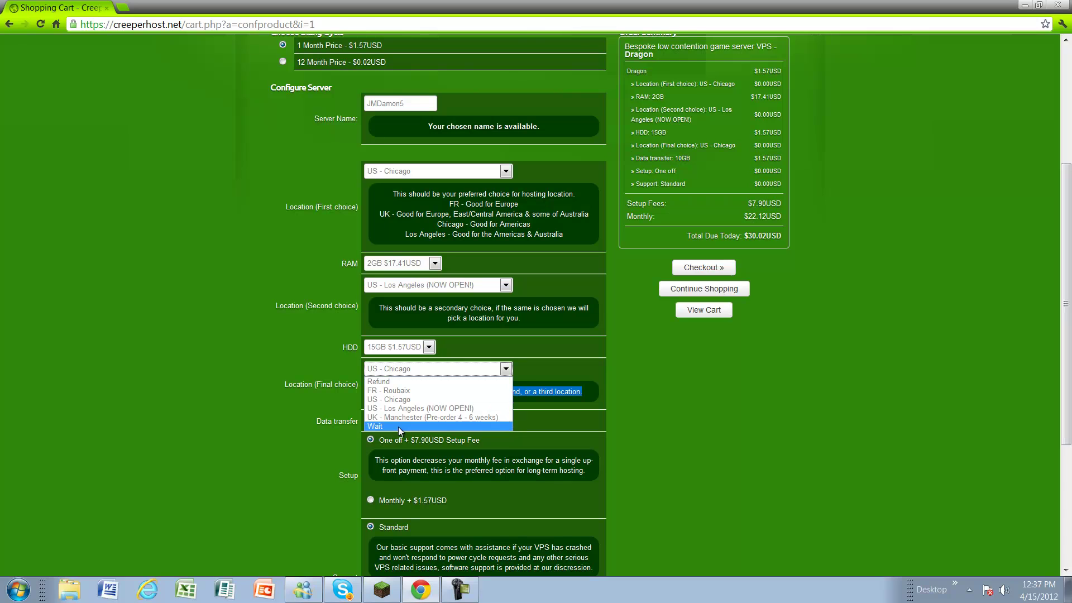
left_click(398, 426)
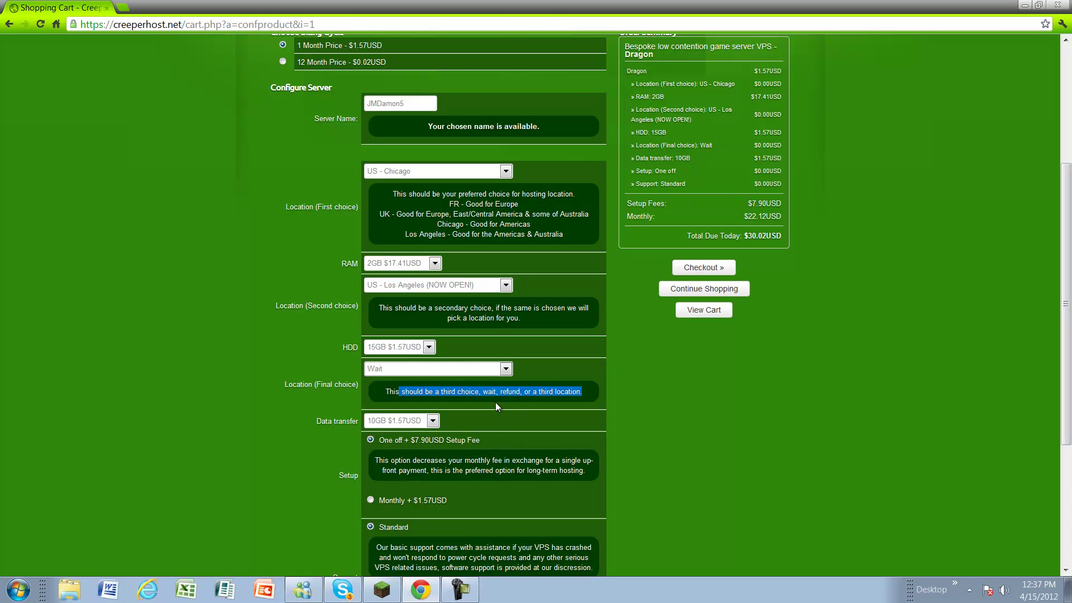
left_click(433, 421)
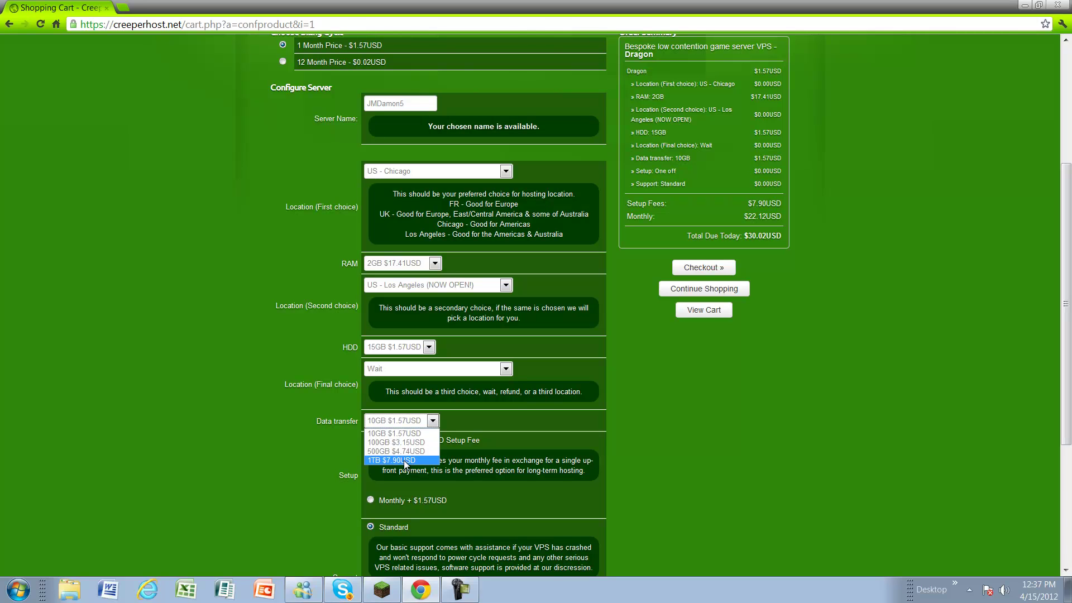
Try 500GB data transfer, then settle on 100GB for $3.15 USD
left_click(405, 452)
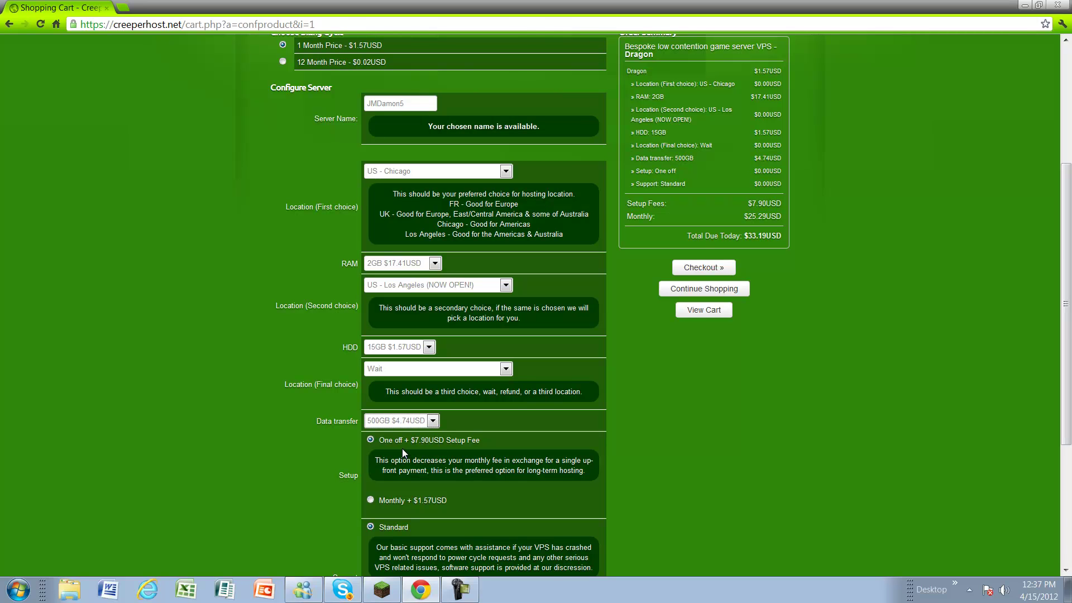
left_click(414, 424)
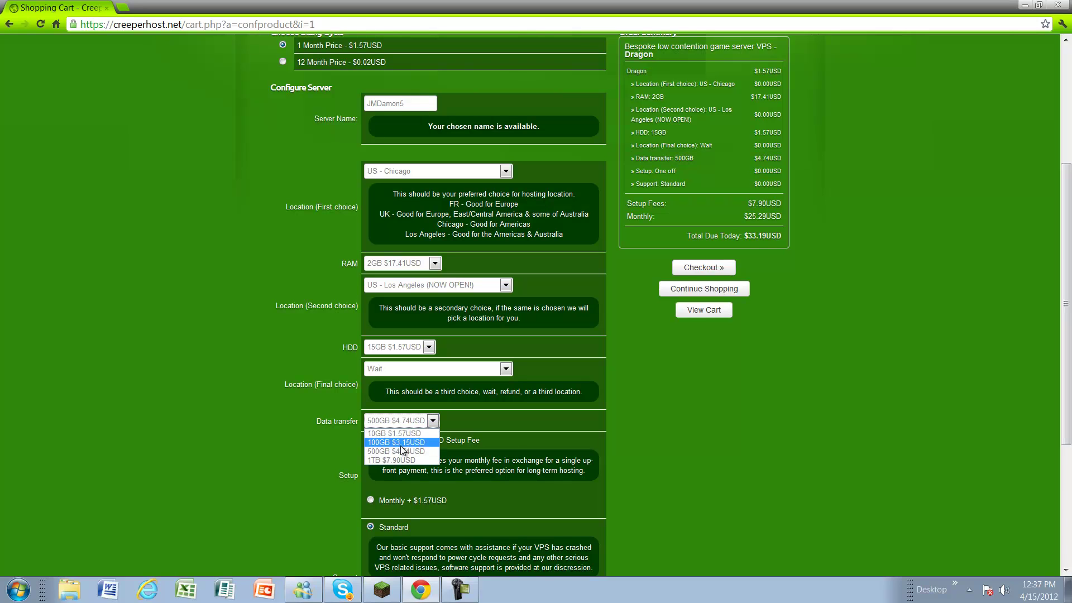
left_click(404, 444)
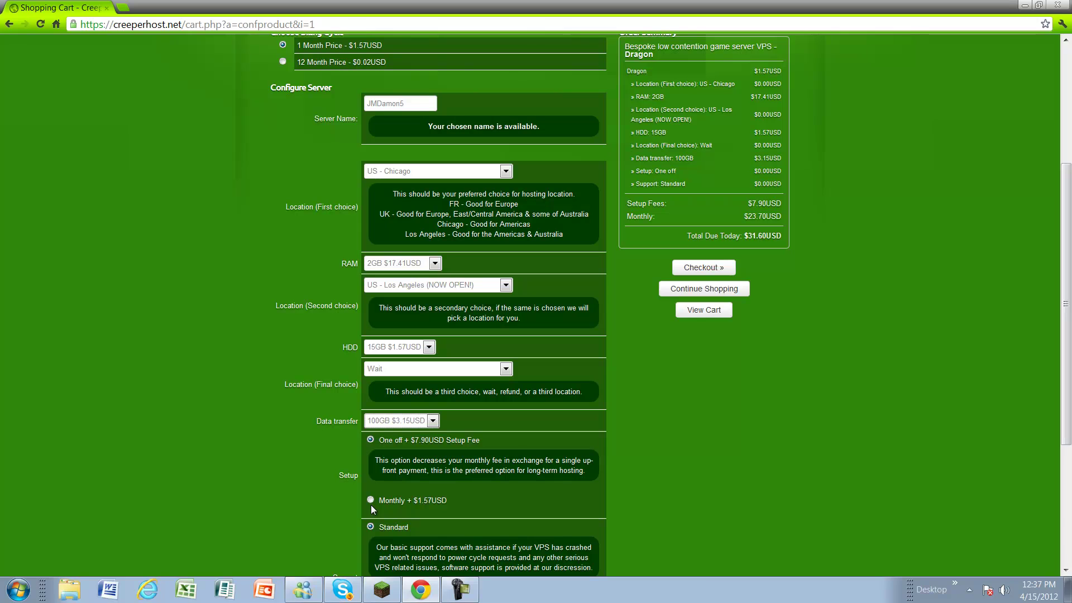
scroll(368, 506, "down", 3)
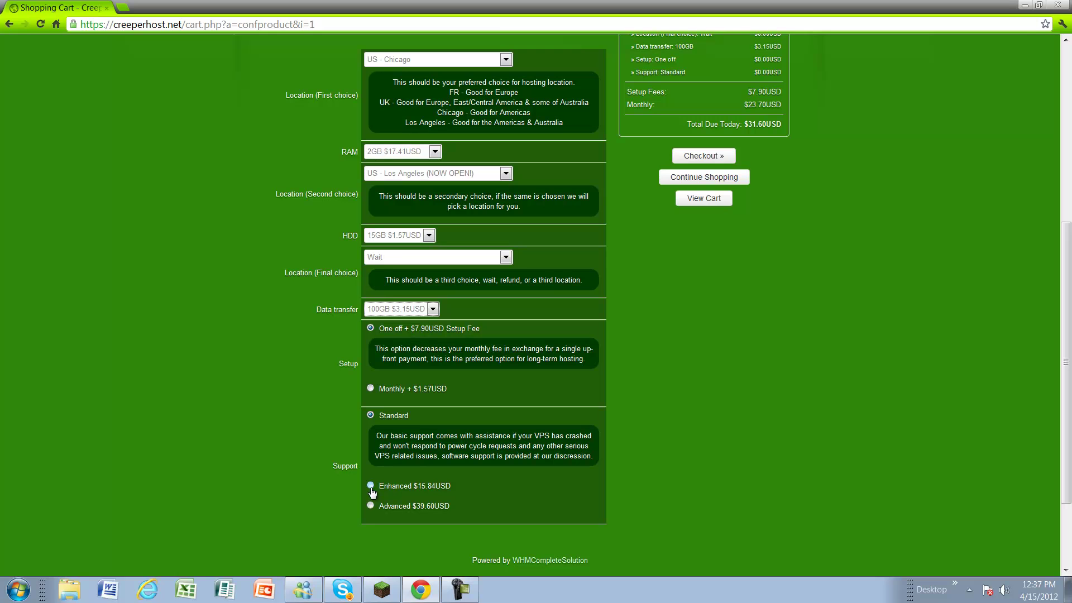
scroll(372, 493, "down", 1)
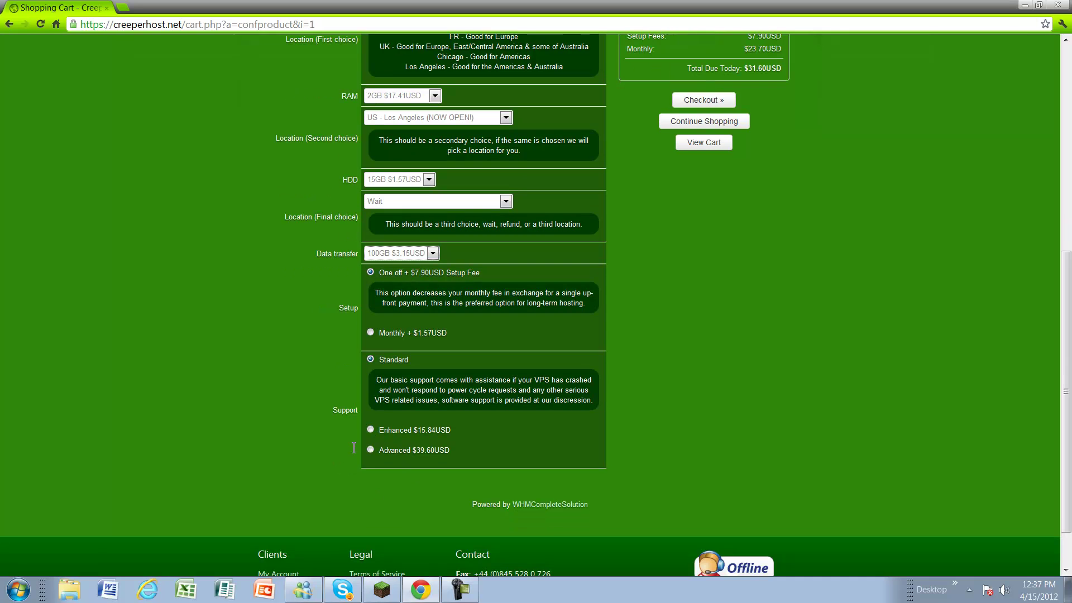
scroll(696, 148, "up", 2)
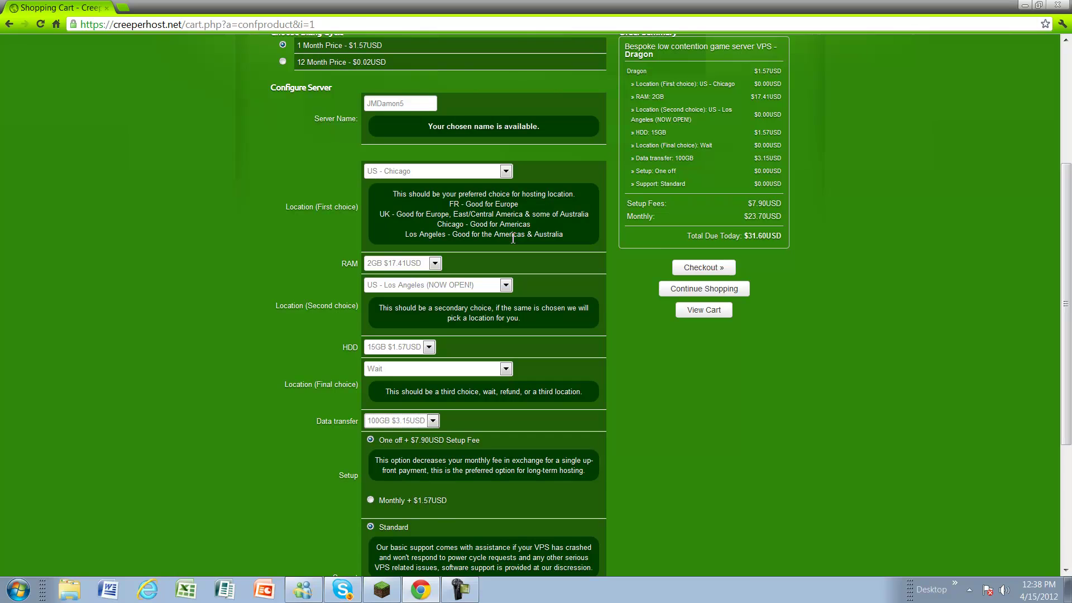
scroll(513, 237, "up", 3)
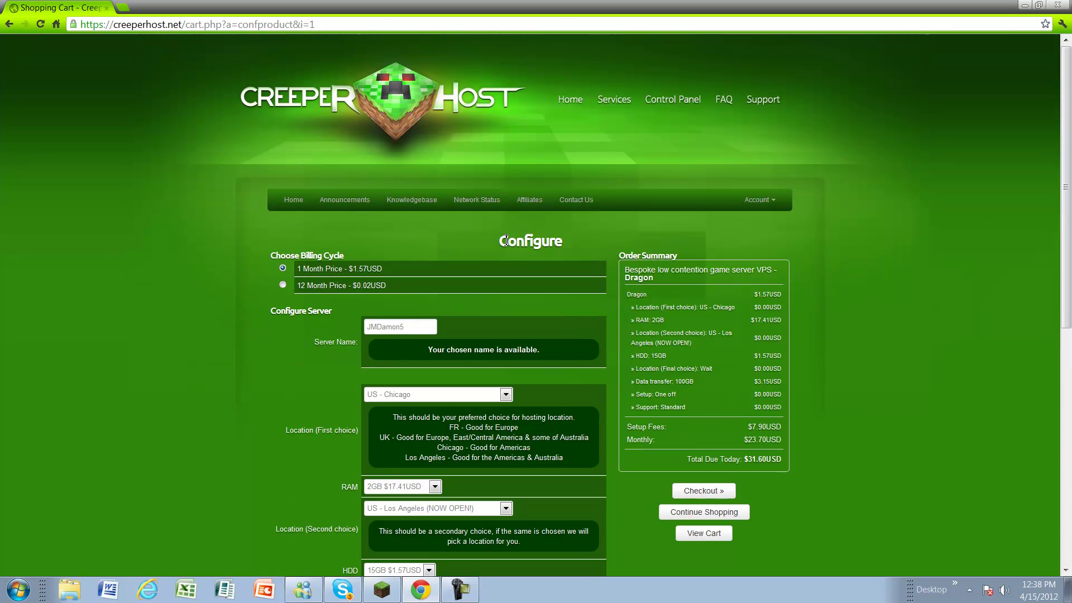
Compare 12-month and monthly billing, keep monthly at $31.60 USD, and return home
left_click(283, 286)
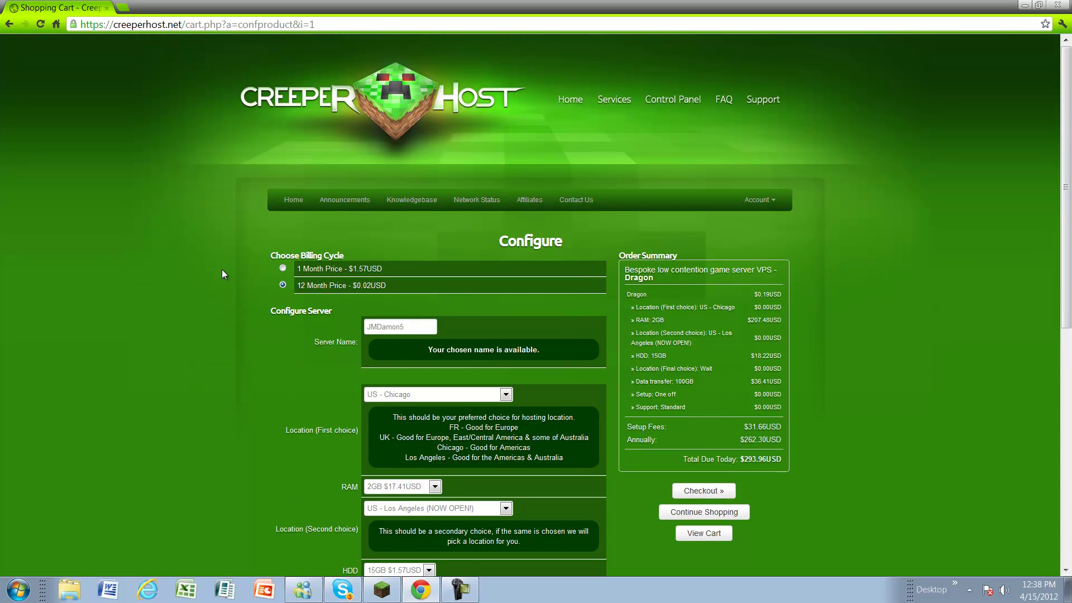
left_click_drag(354, 283, 413, 273)
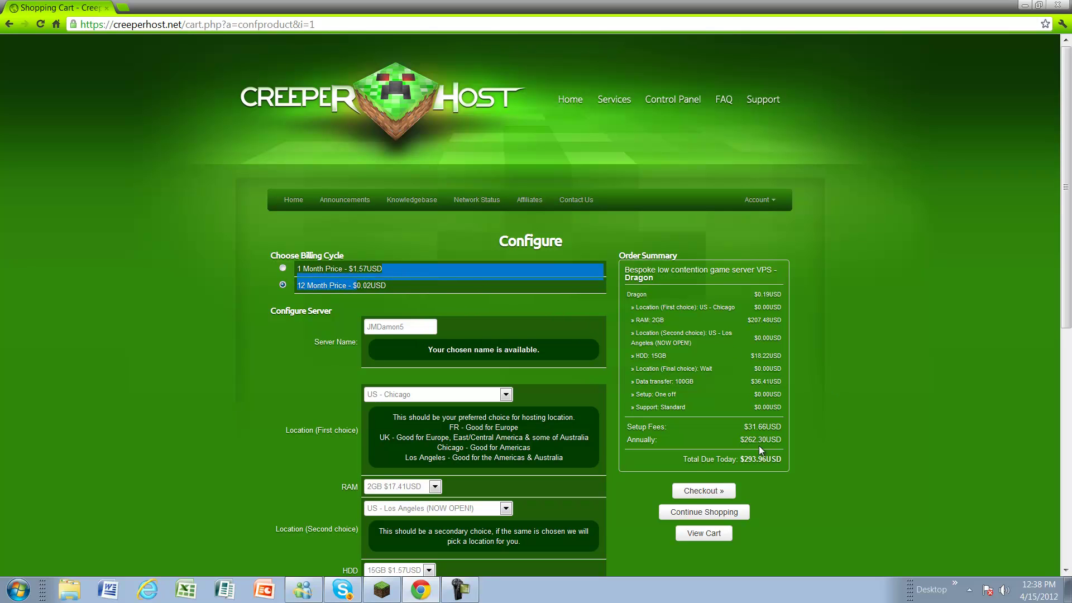
left_click_drag(750, 437, 815, 422)
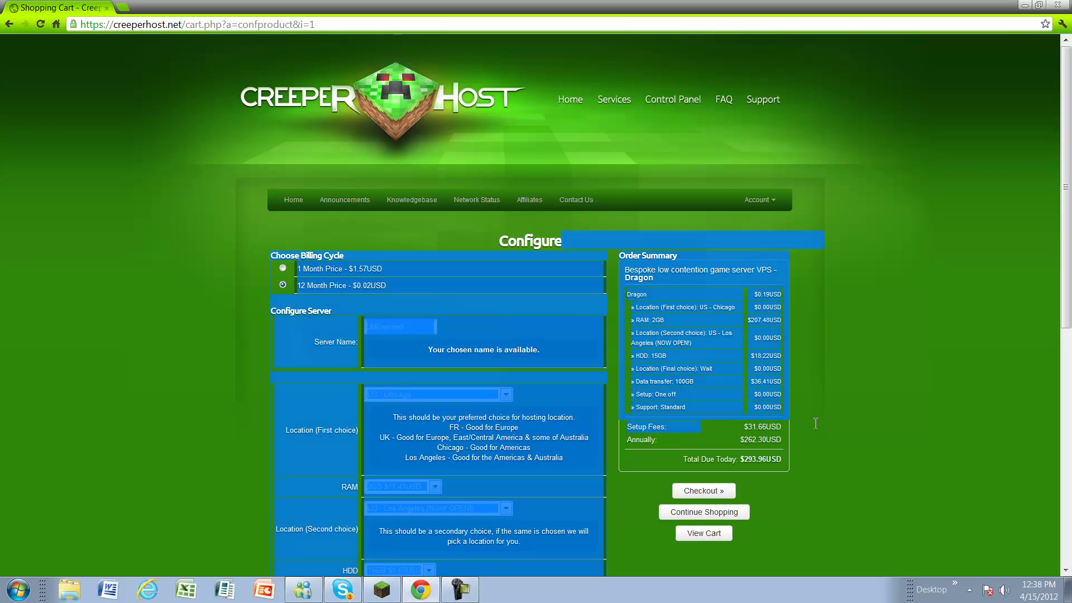
double_click(787, 426)
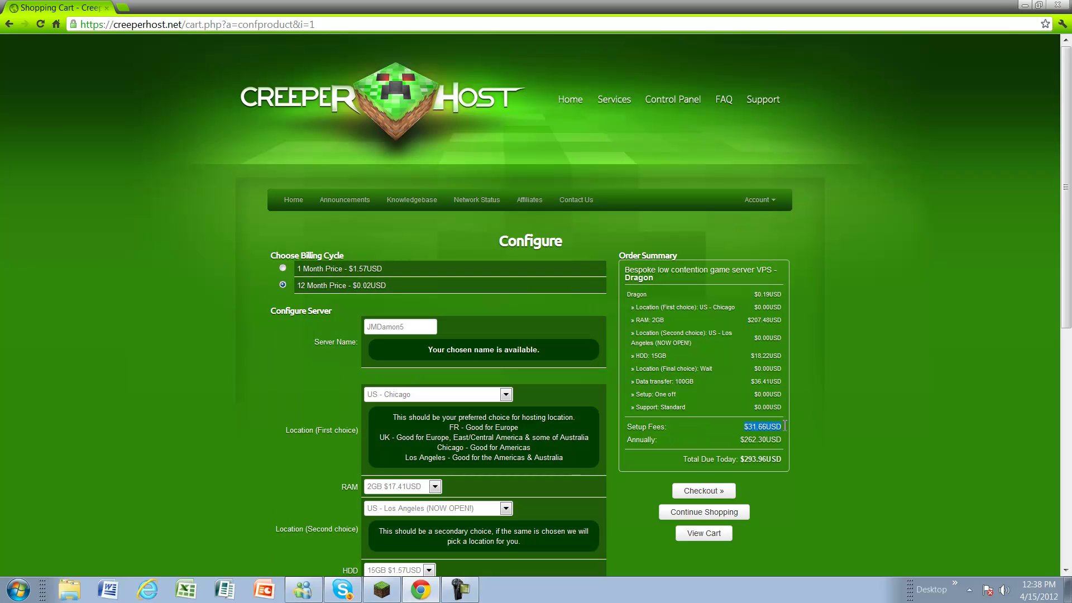
left_click(283, 268)
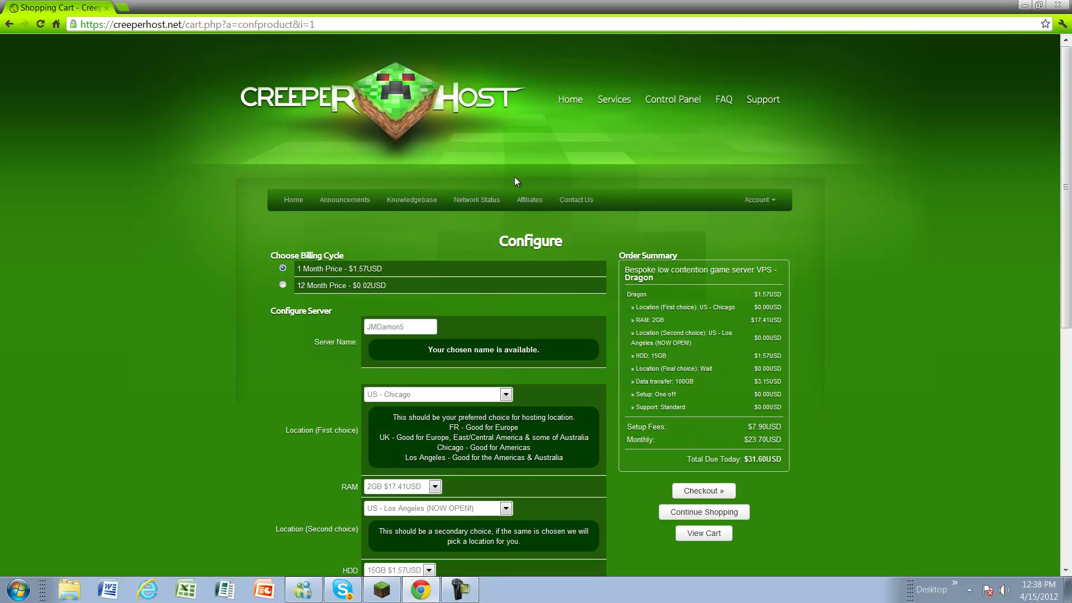
left_click(530, 200)
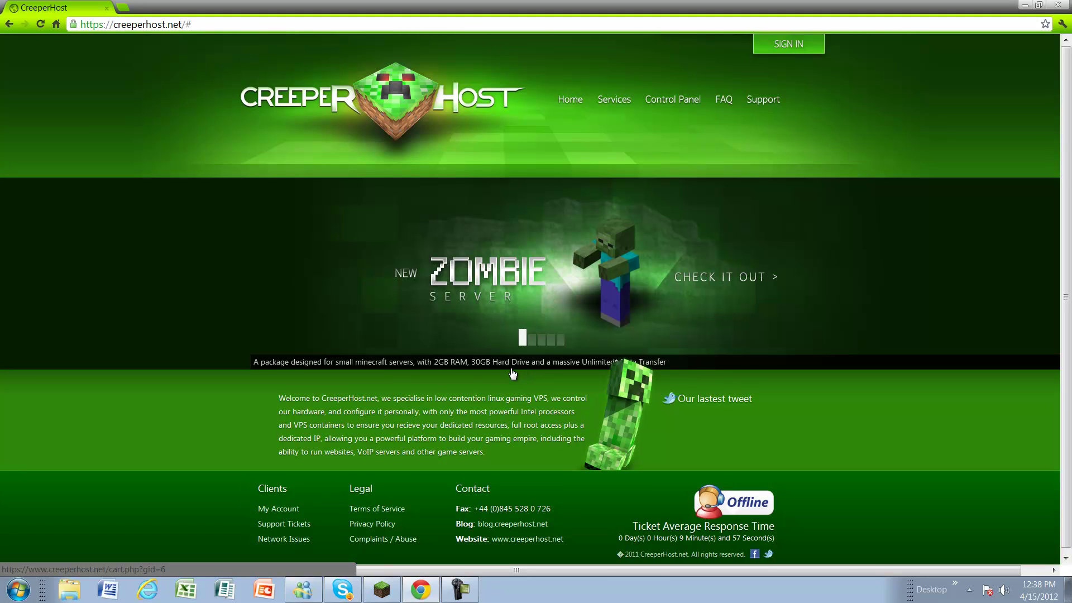
Start a Mini Slime order on 12-month billing, review location choices, then return home
left_click(511, 302)
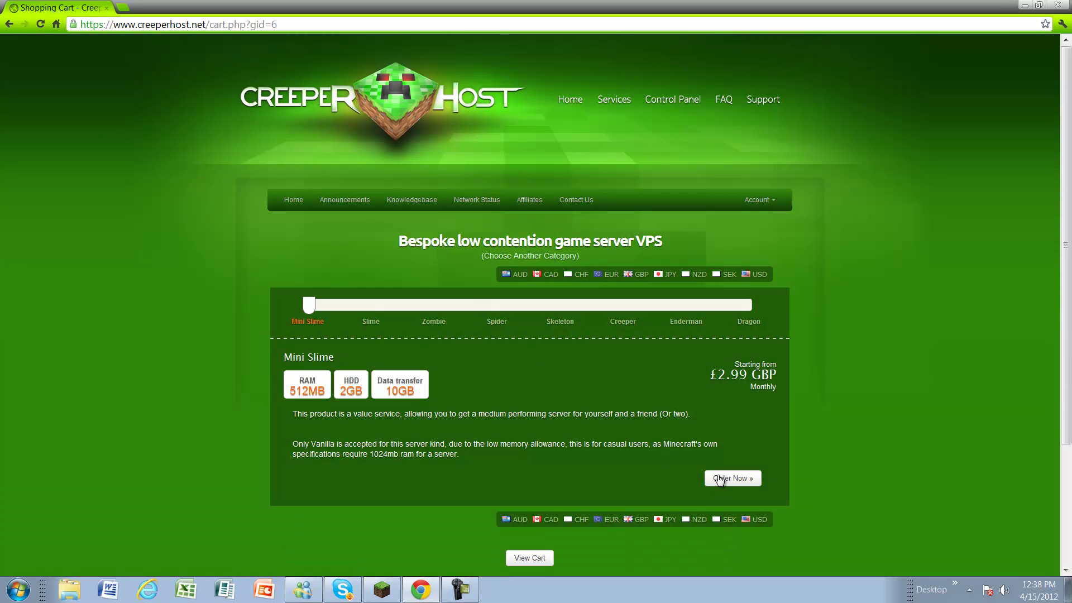
left_click(719, 479)
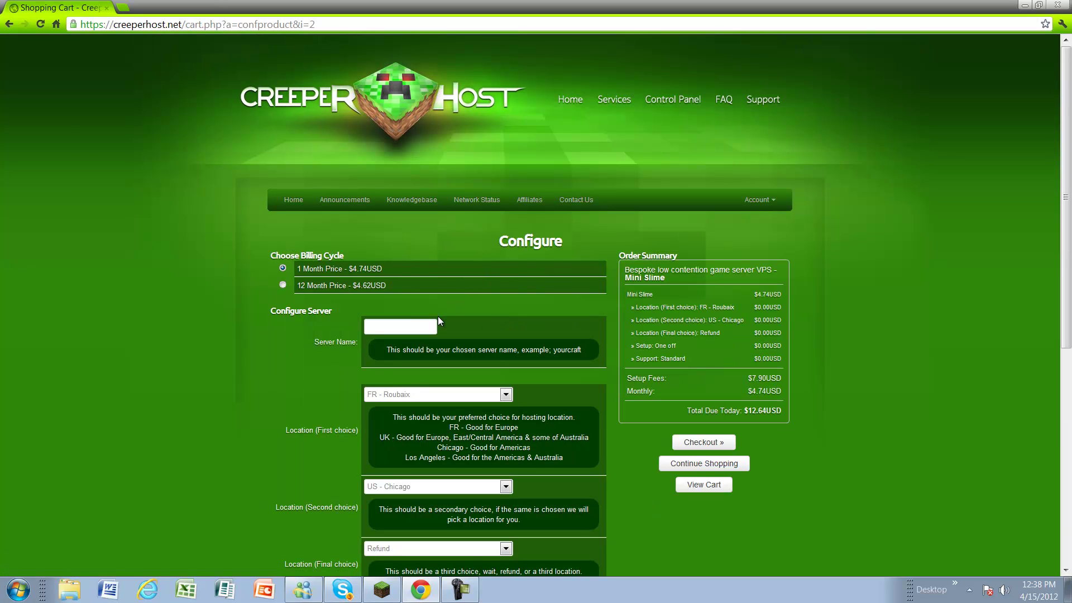
scroll(342, 362, "down", 1)
scroll(342, 361, "down", 2)
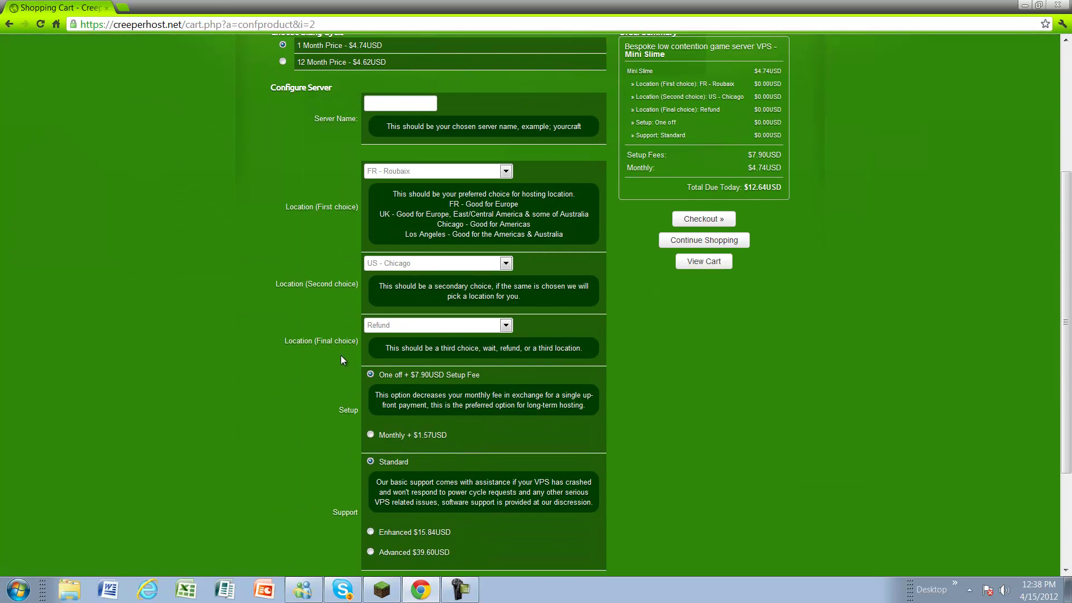
scroll(395, 404, "up", 2)
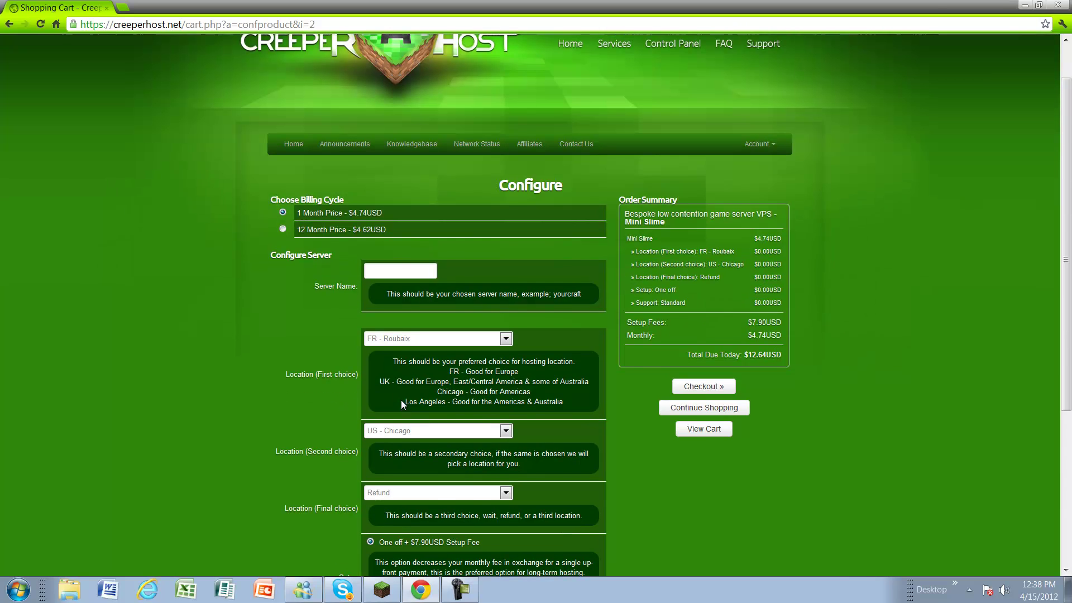
left_click(283, 231)
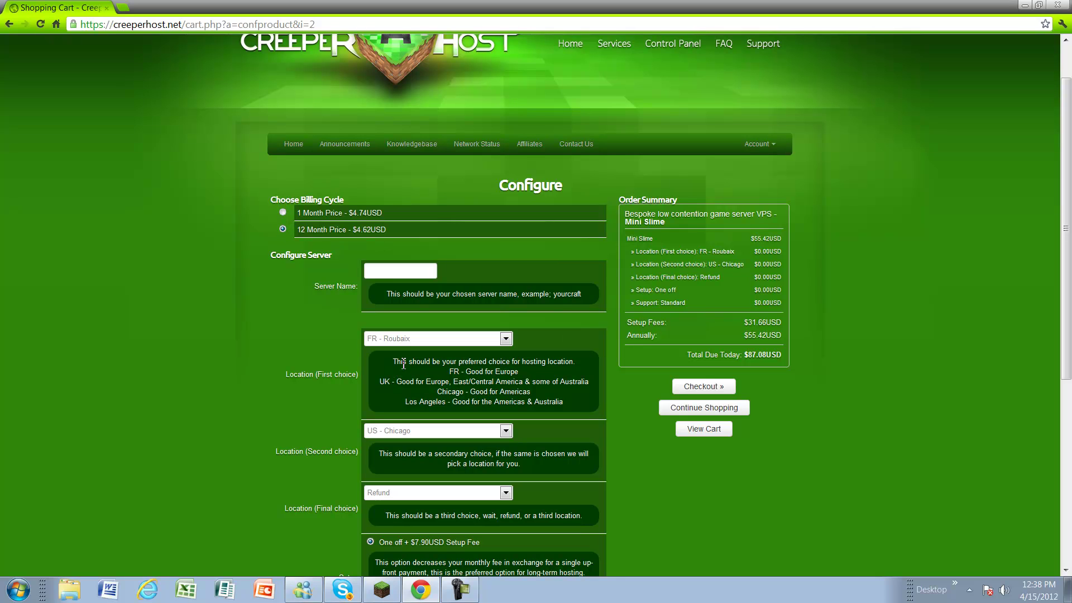
left_click(429, 342)
scroll(360, 393, "down", 2)
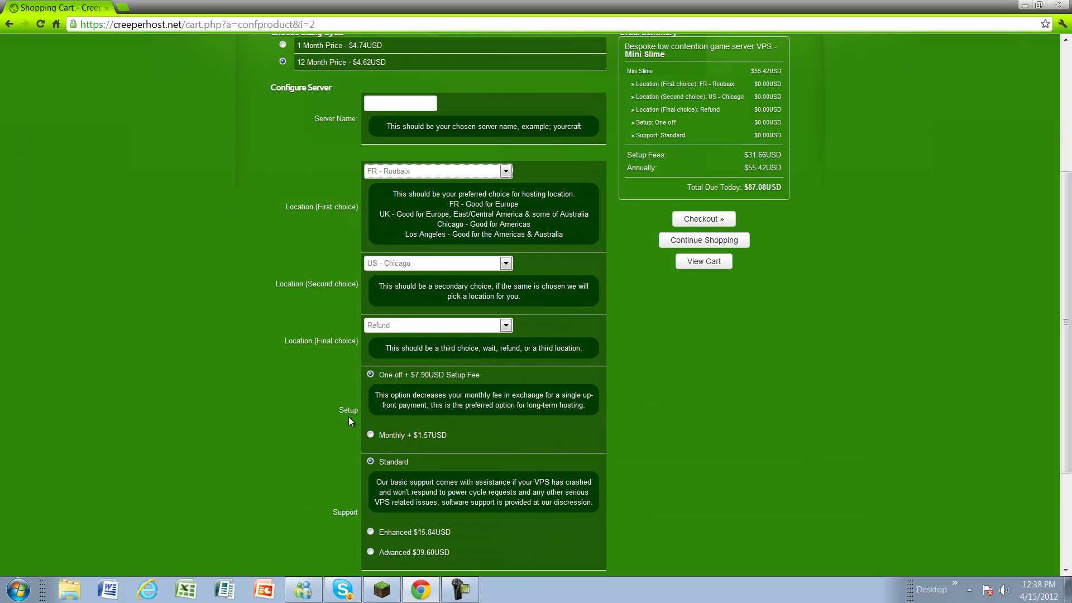
scroll(330, 349, "up", 3)
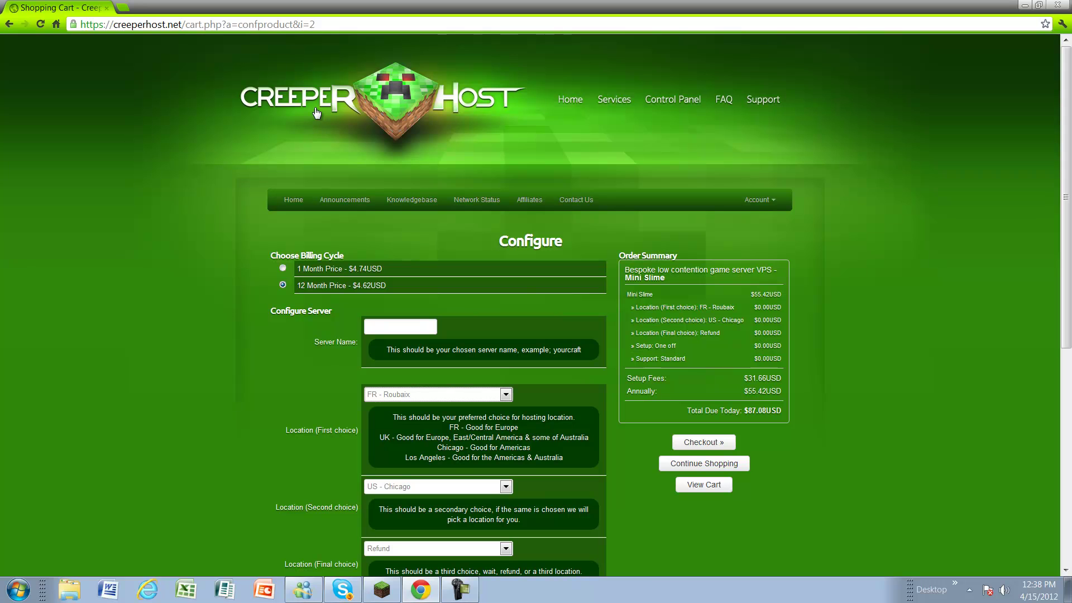
left_click(463, 75)
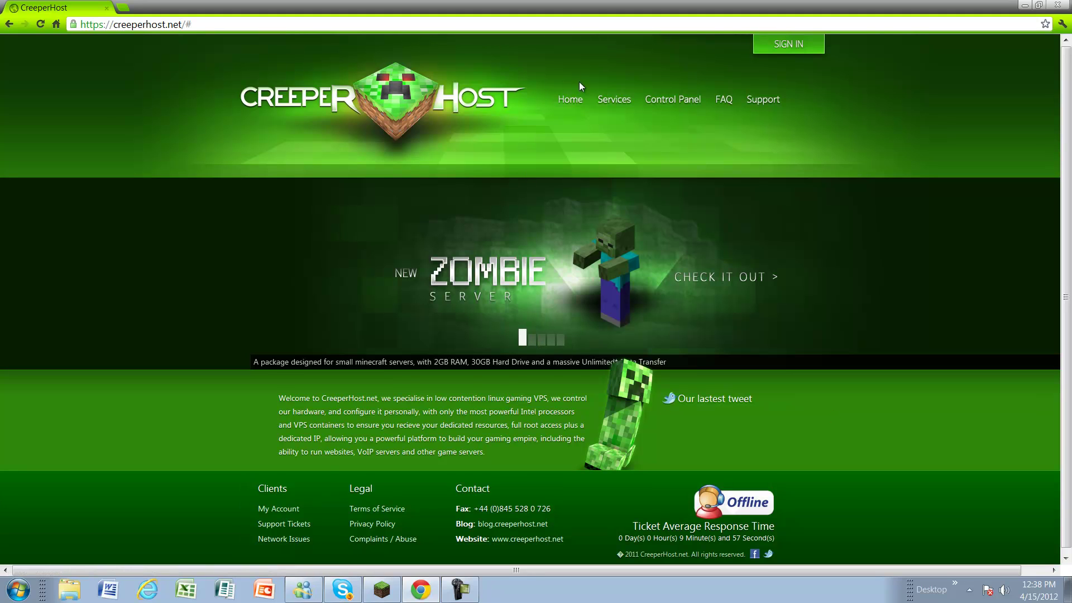
Attempt a CreeperCP control panel sign-in with email and password, then go back after rejection
left_click(666, 102)
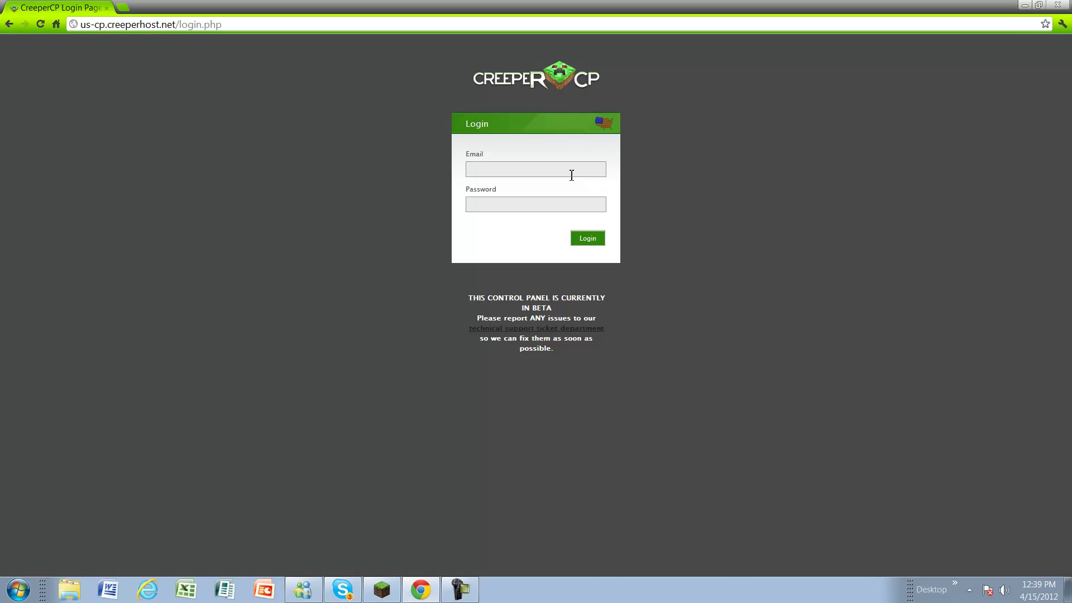
left_click(569, 172)
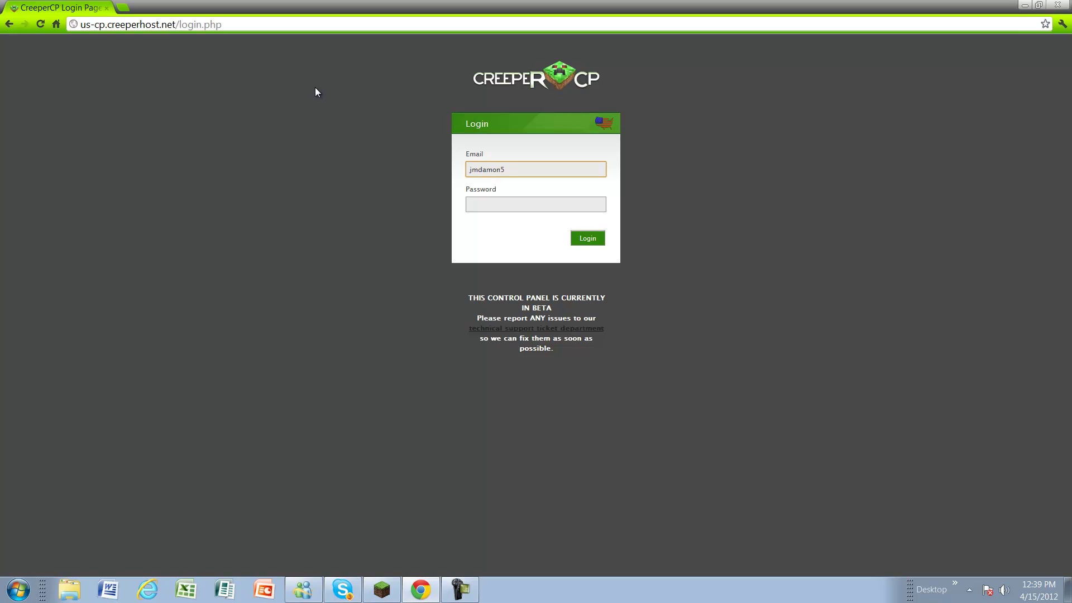
left_click(484, 201)
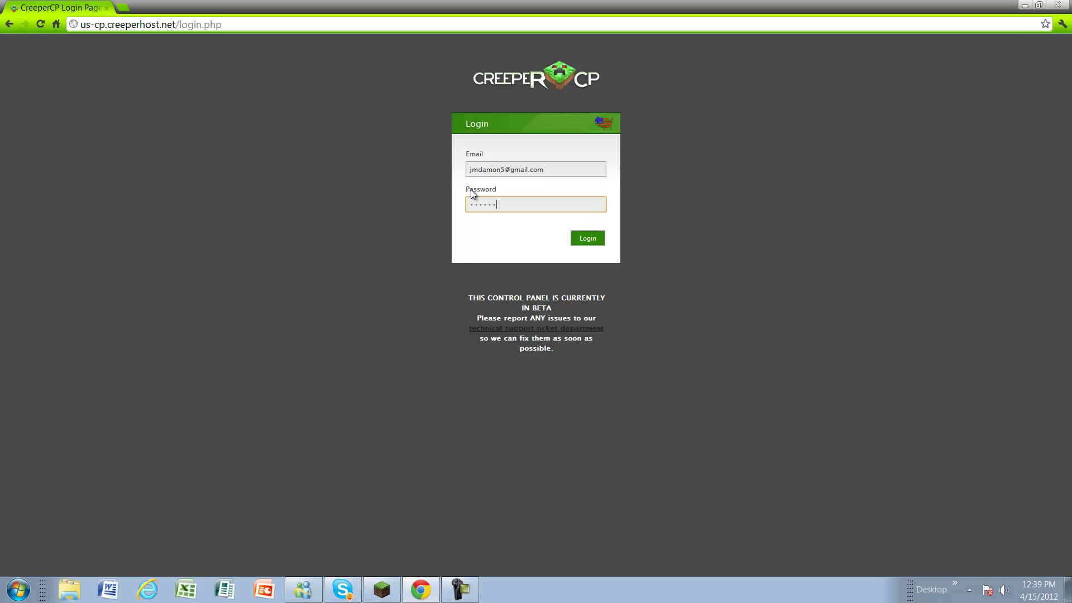
key("Return")
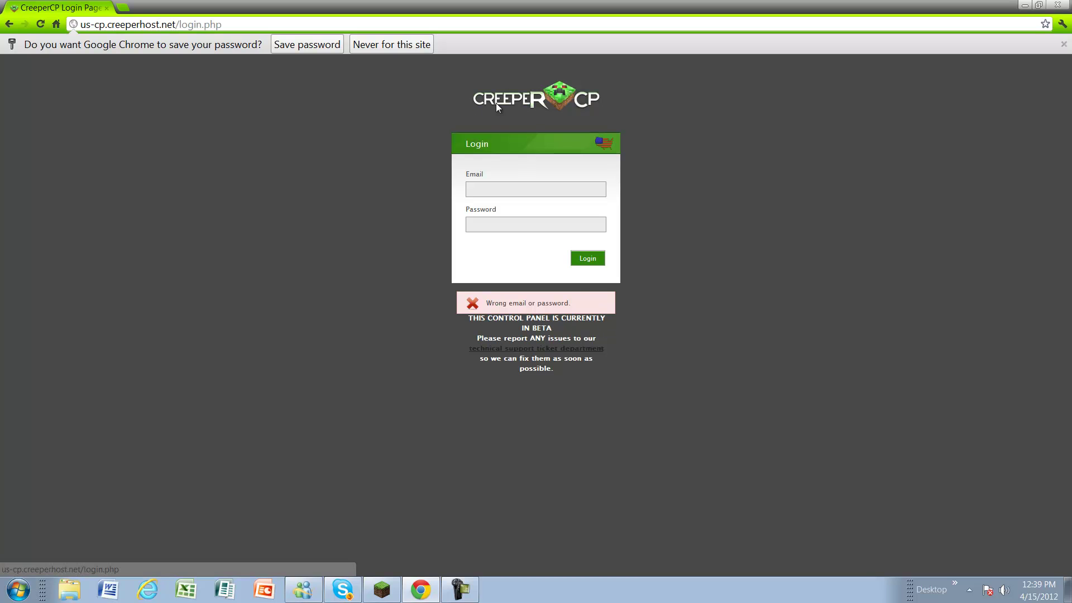
left_click(12, 23)
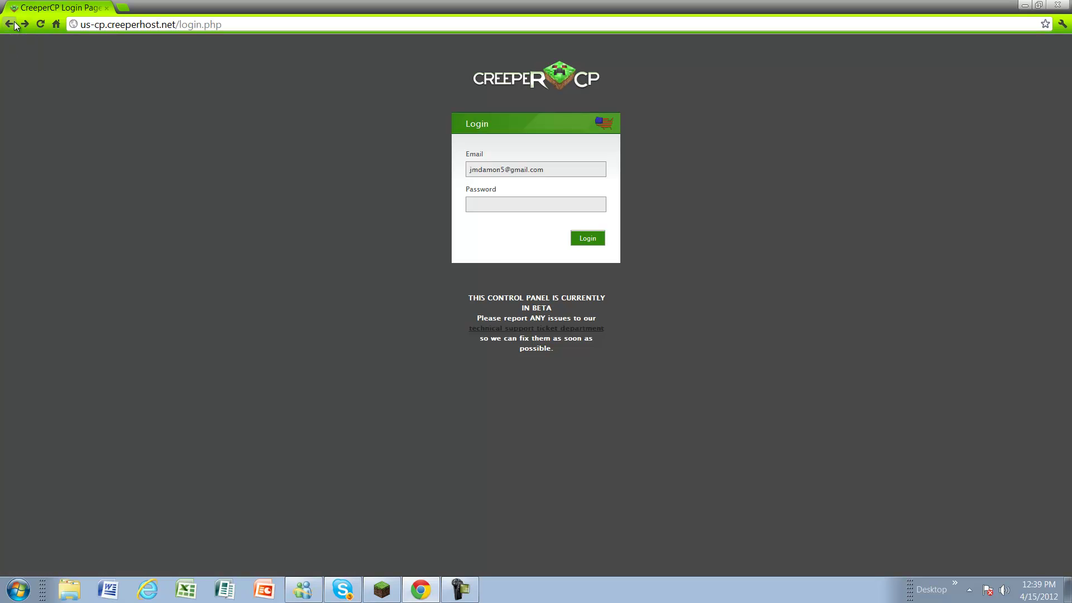
Return home, open the FAQ, and highlight the plugin support and billing hours answers
left_click(13, 24)
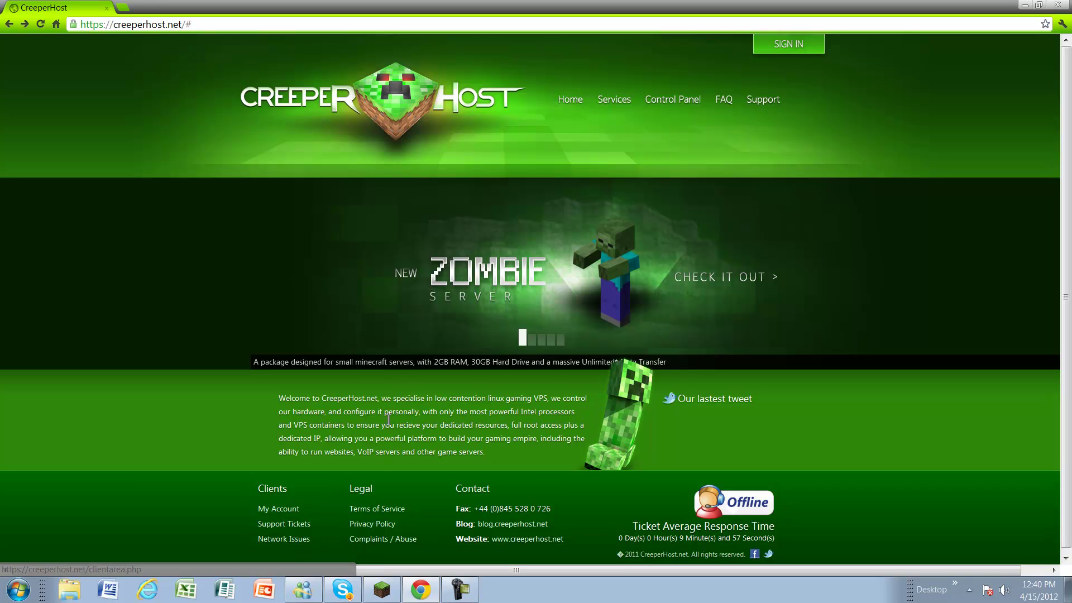
left_click(723, 96)
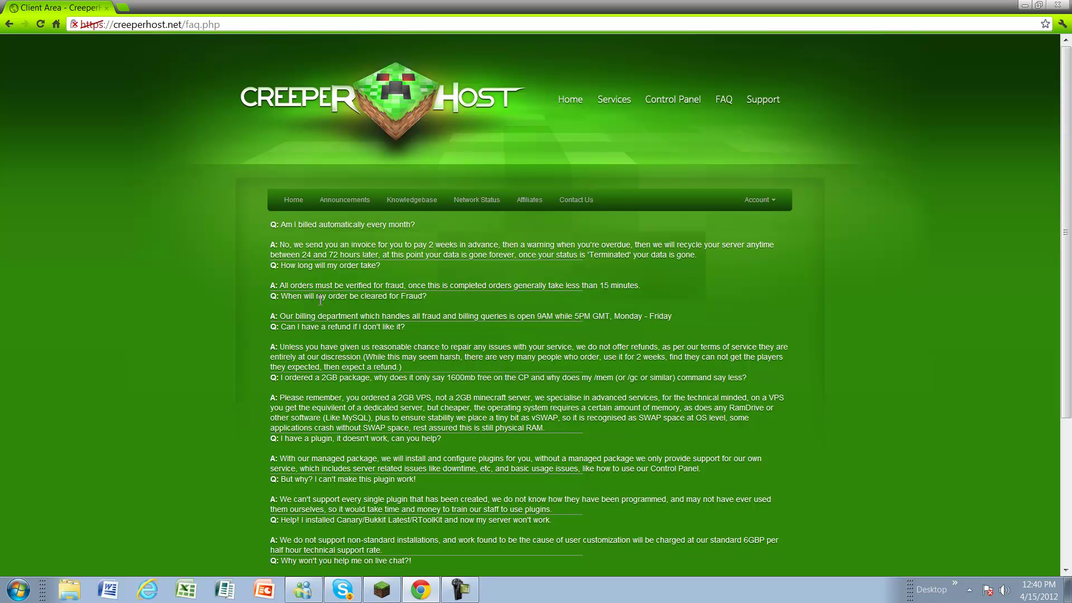
scroll(315, 316, "down", 3)
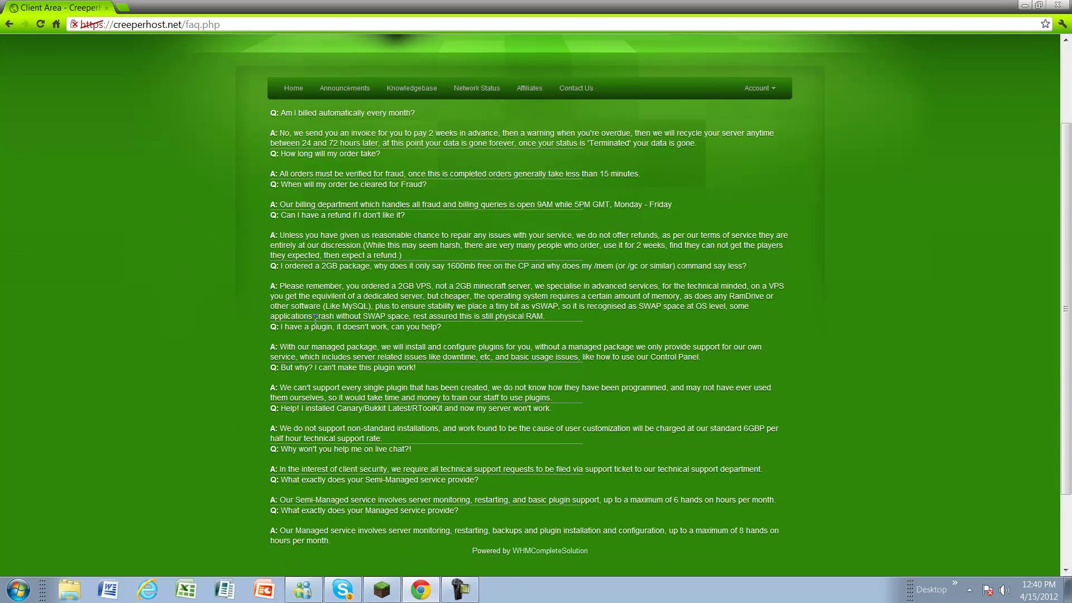
scroll(315, 316, "down", 2)
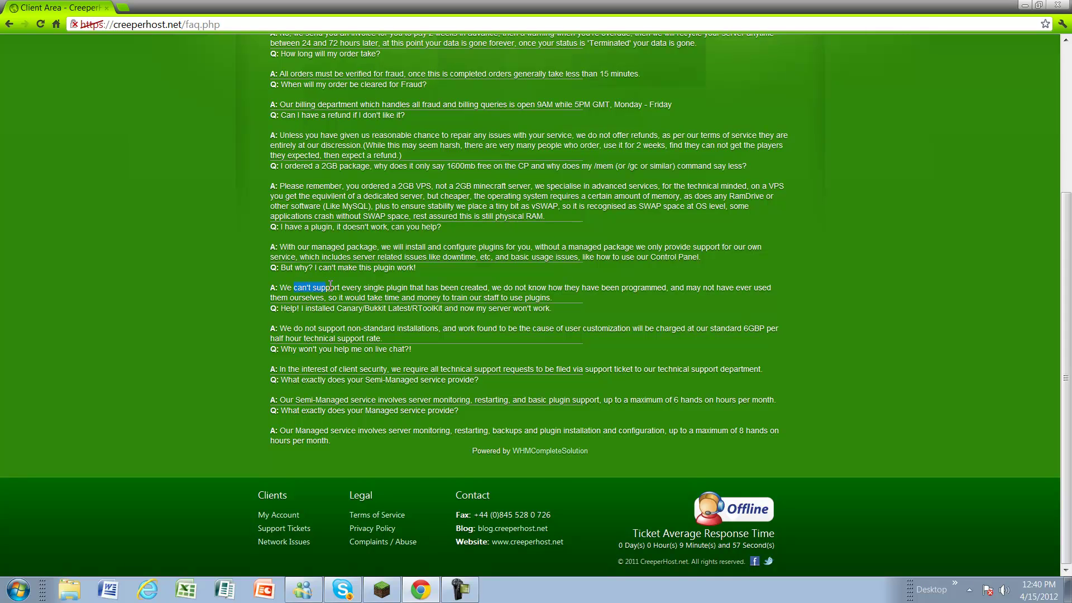
left_click_drag(331, 286, 334, 287)
scroll(409, 75, "up", 2)
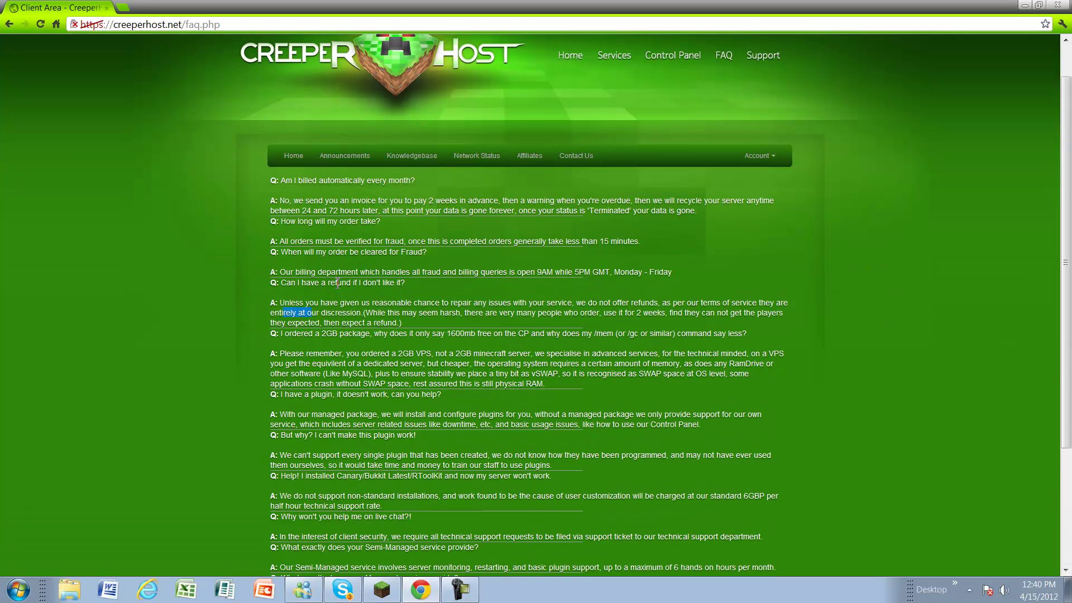
left_click_drag(325, 271, 519, 272)
left_click_drag(616, 278, 575, 197)
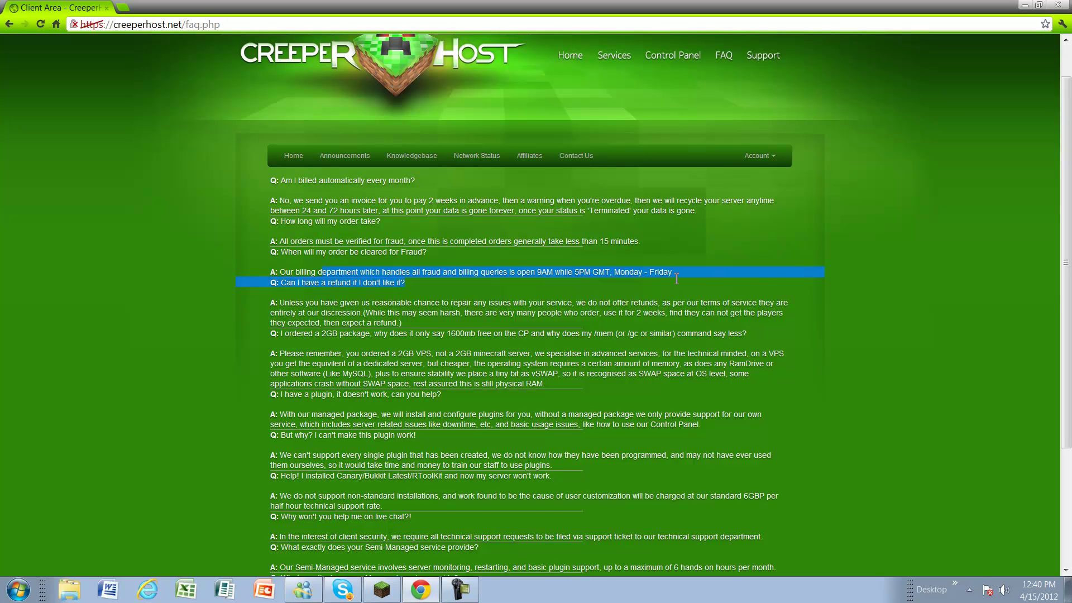
left_click(759, 56)
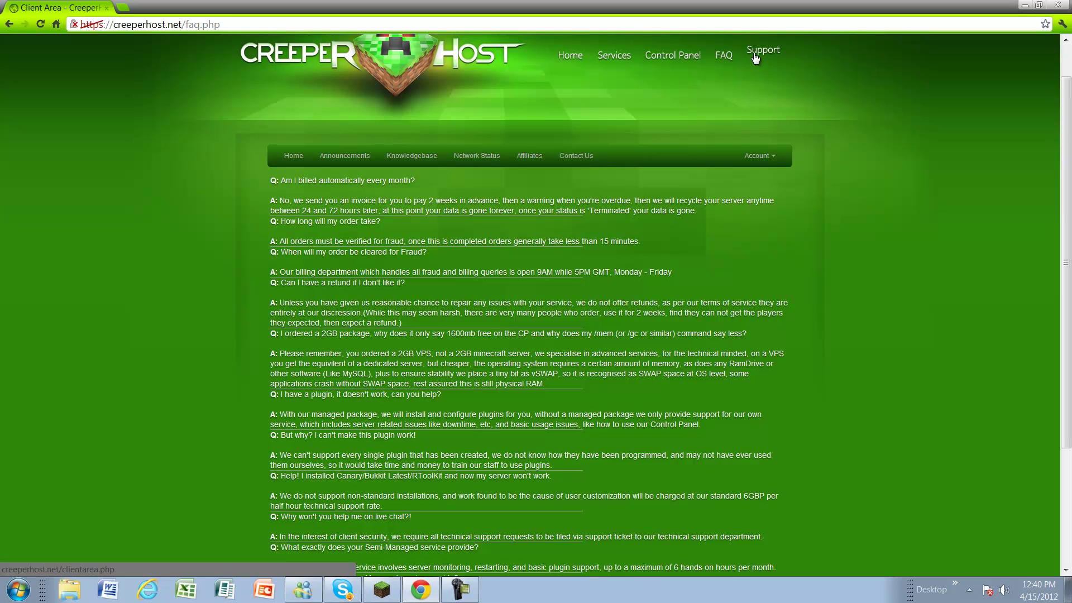
Open Announcements and highlight the emergency maintenance and Network Upgrades posts
left_click(344, 157)
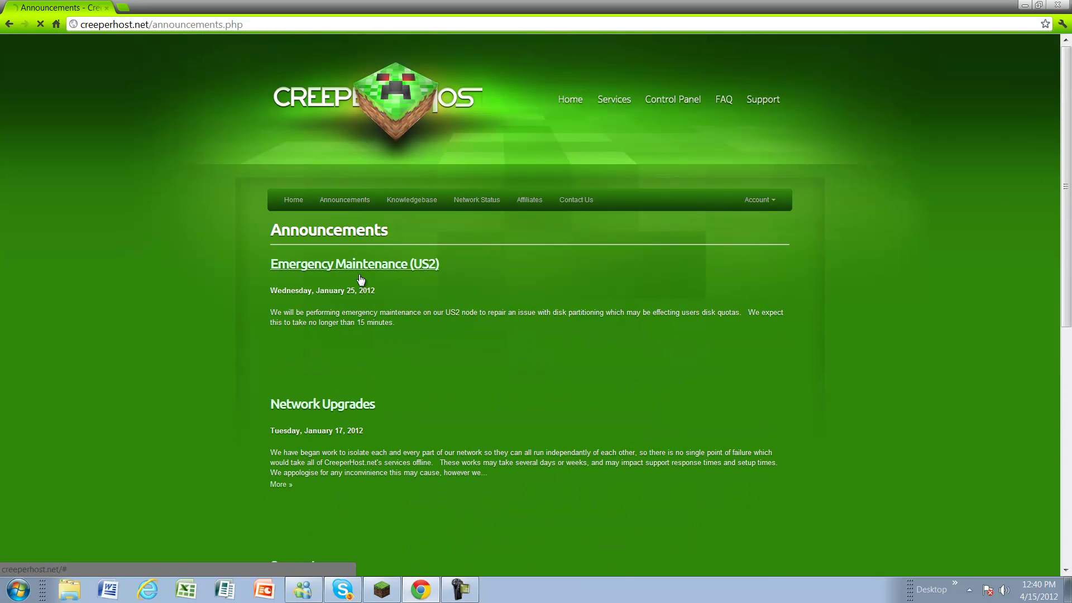
left_click_drag(348, 312, 524, 321)
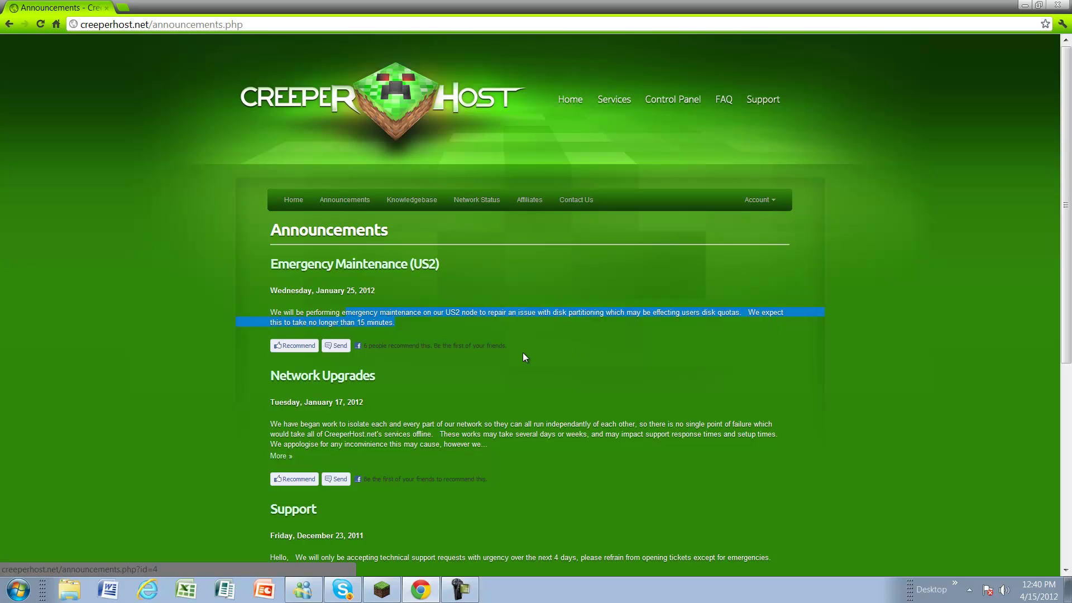
left_click_drag(271, 425, 290, 425)
left_click_drag(434, 424, 471, 469)
left_click(471, 489)
scroll(447, 477, "down", 1)
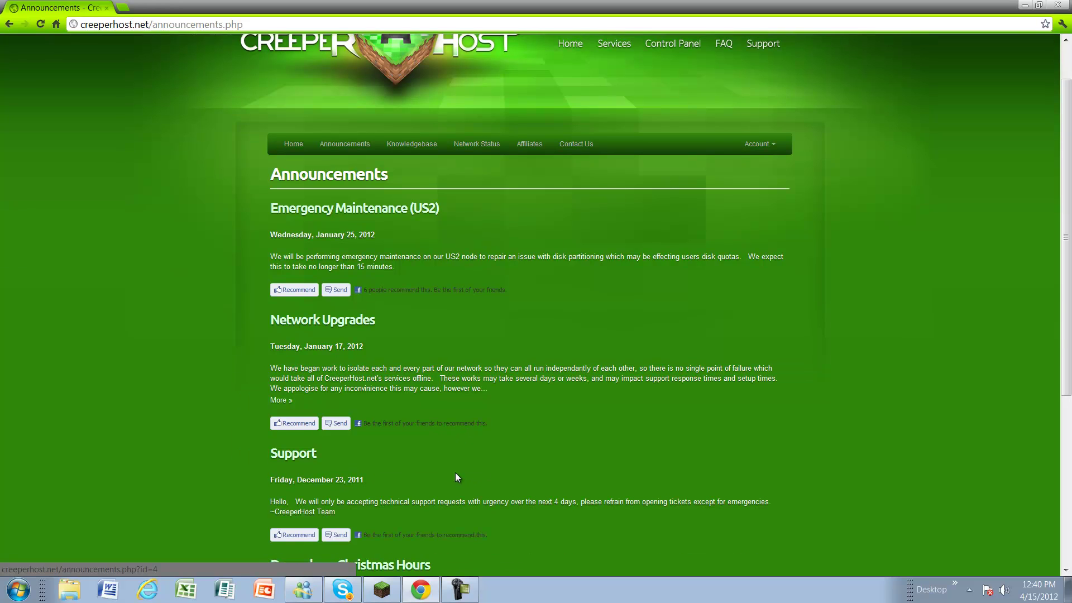
scroll(331, 453, "down", 2)
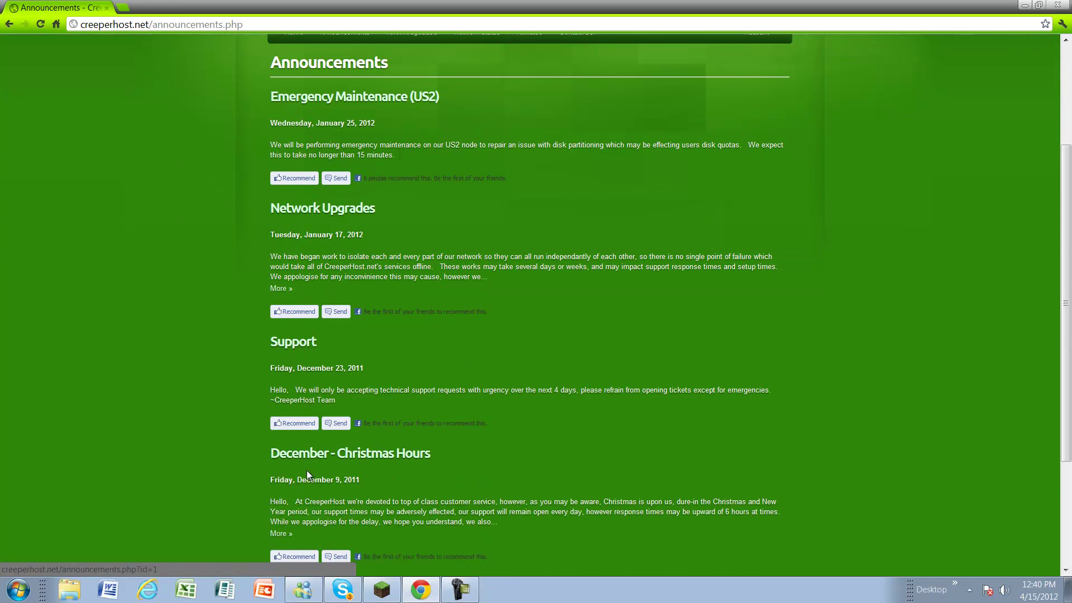
scroll(306, 468, "down", 1)
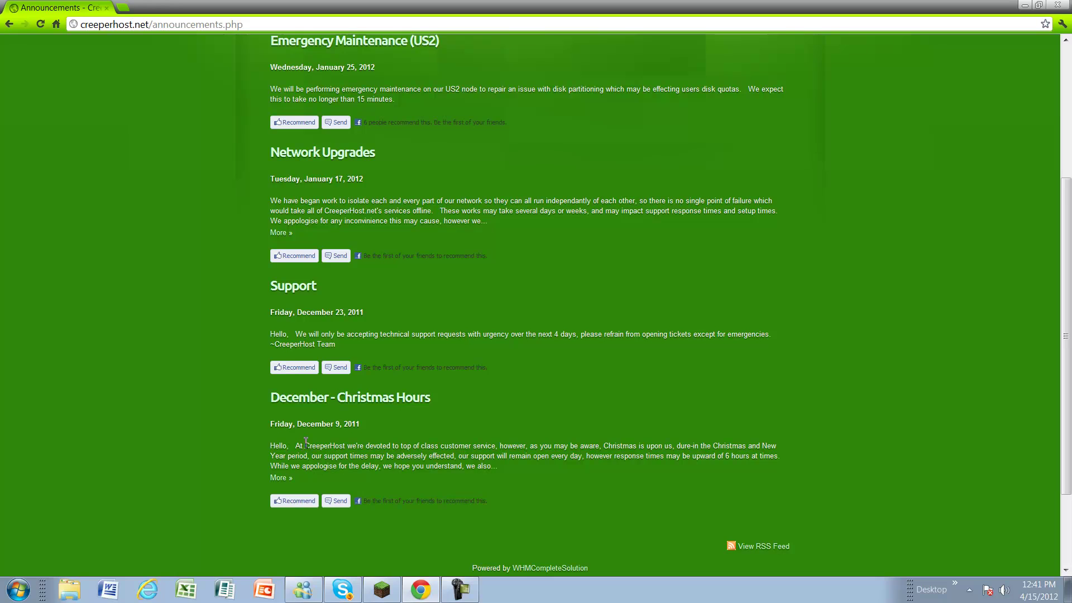
scroll(305, 442, "up", 4)
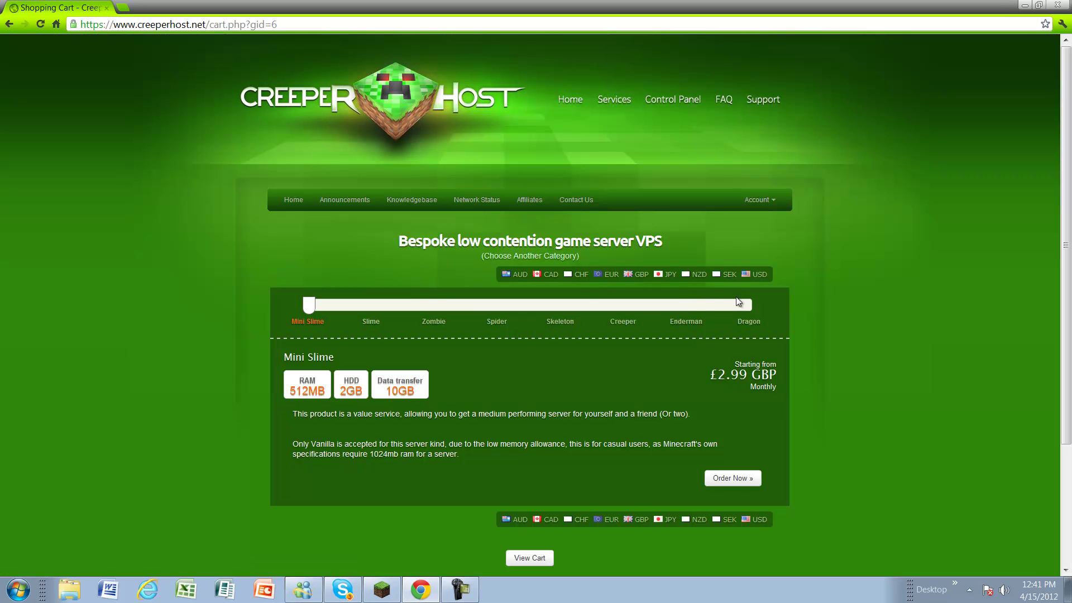
Move the package slider to Dragon, showing the custom plan from £6.27 GBP monthly
left_click(749, 306)
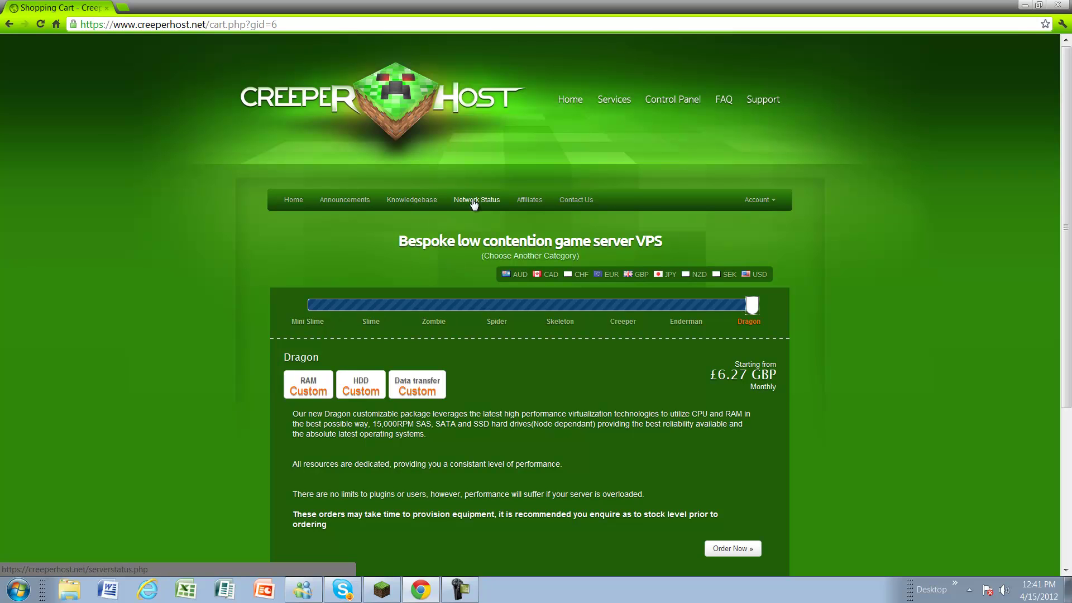
Use the CreeperHost logo to head back to the home page
left_click(393, 125)
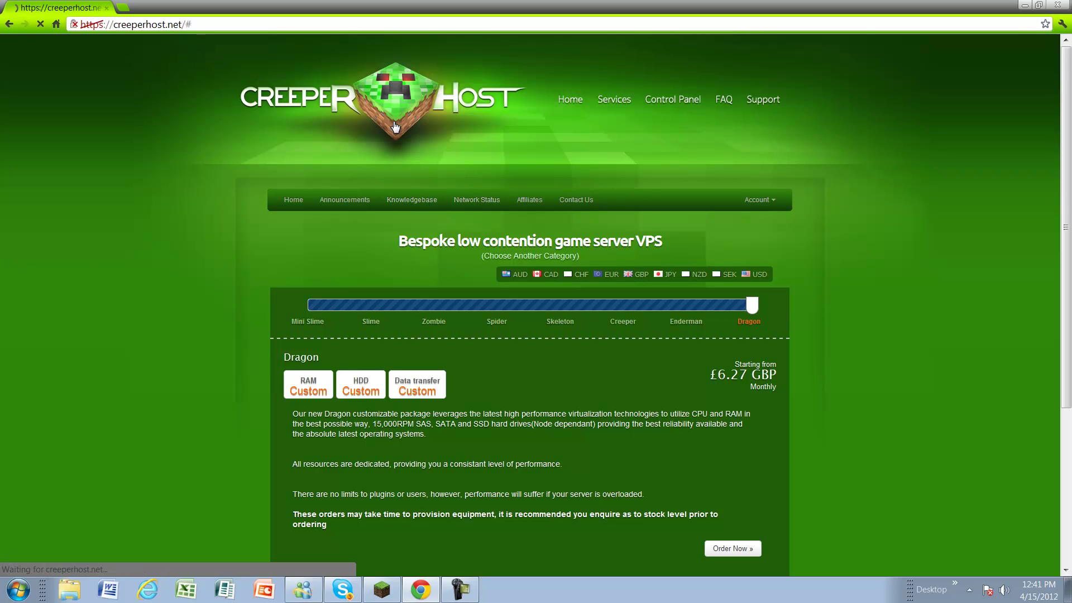